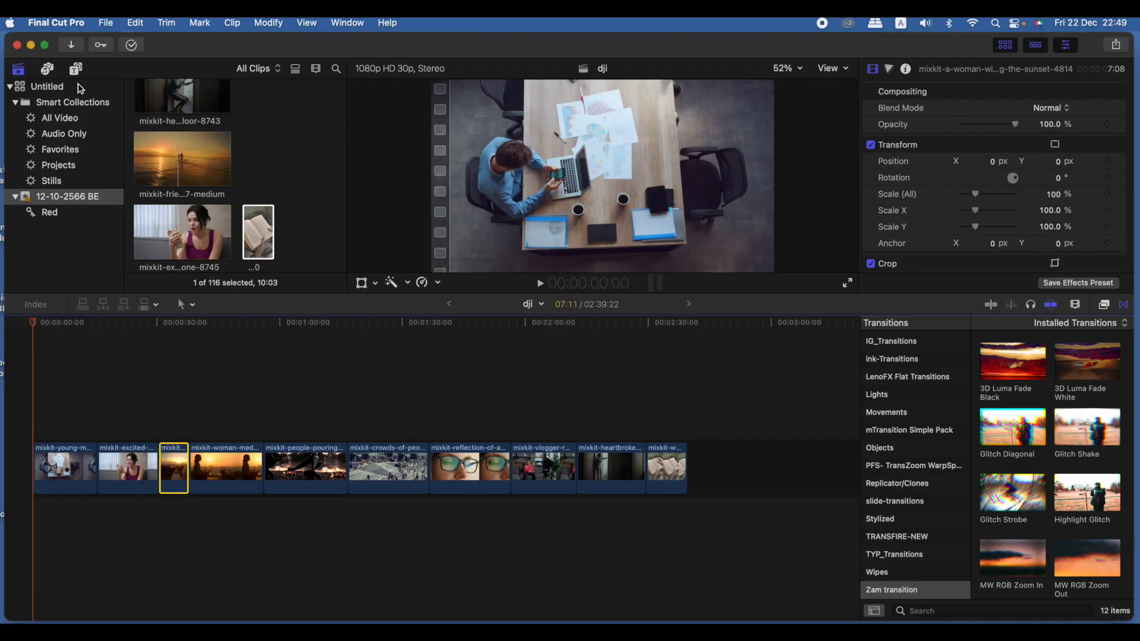
Place the 01-insert Pop title from the Bat- info PopV1 collection above the start of the third clip and play it.
{"action": "left_click", "coordinate": [77, 70]}
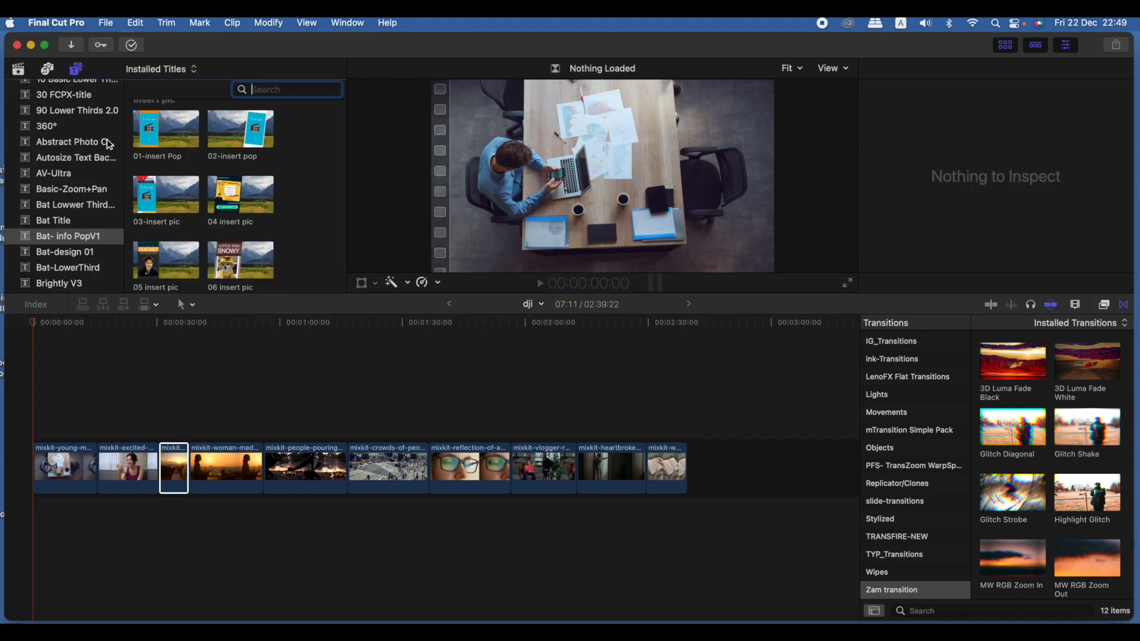
{"action": "left_click", "coordinate": [53, 238]}
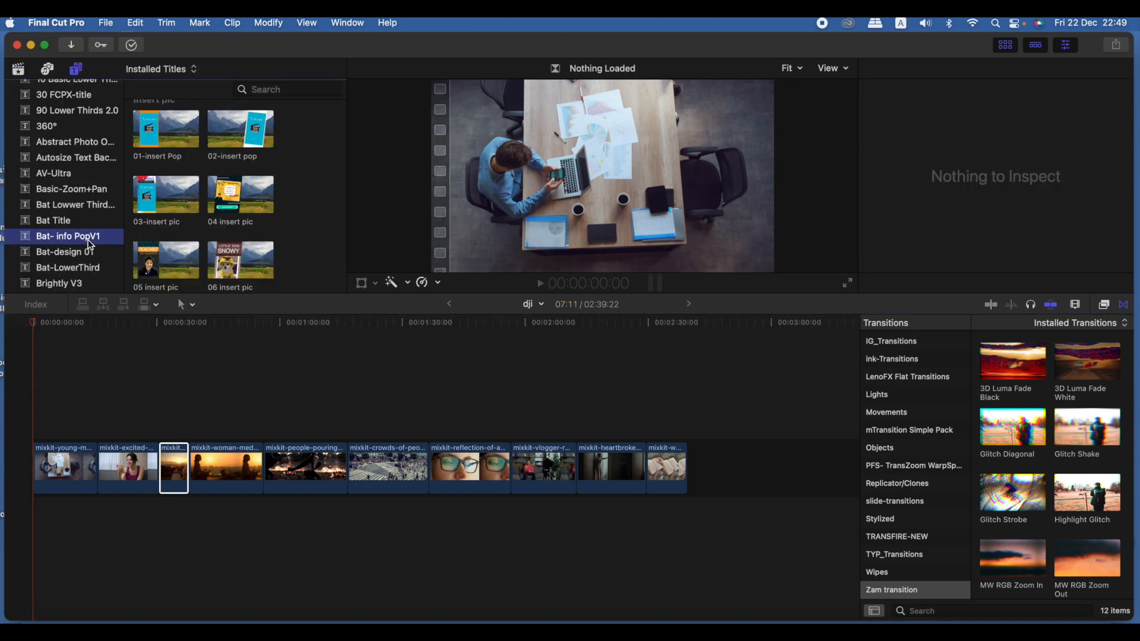
{"action": "left_click", "coordinate": [162, 137]}
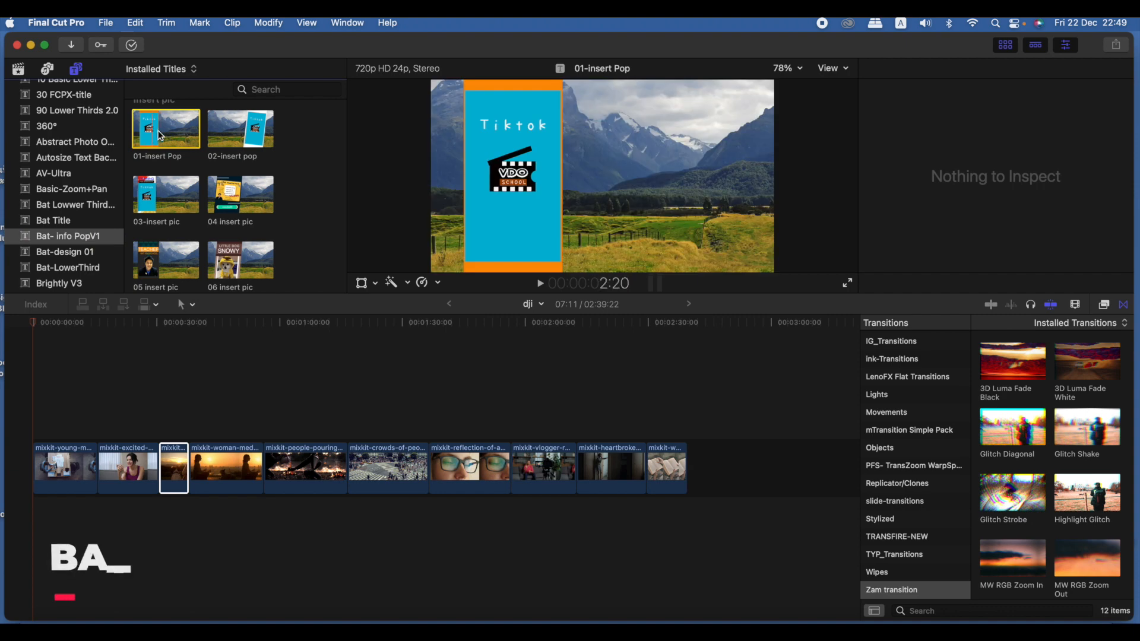
{"action": "left_click_drag", "start_coordinate": [153, 133], "coordinate": [164, 422]}
{"action": "left_click", "coordinate": [160, 323]}
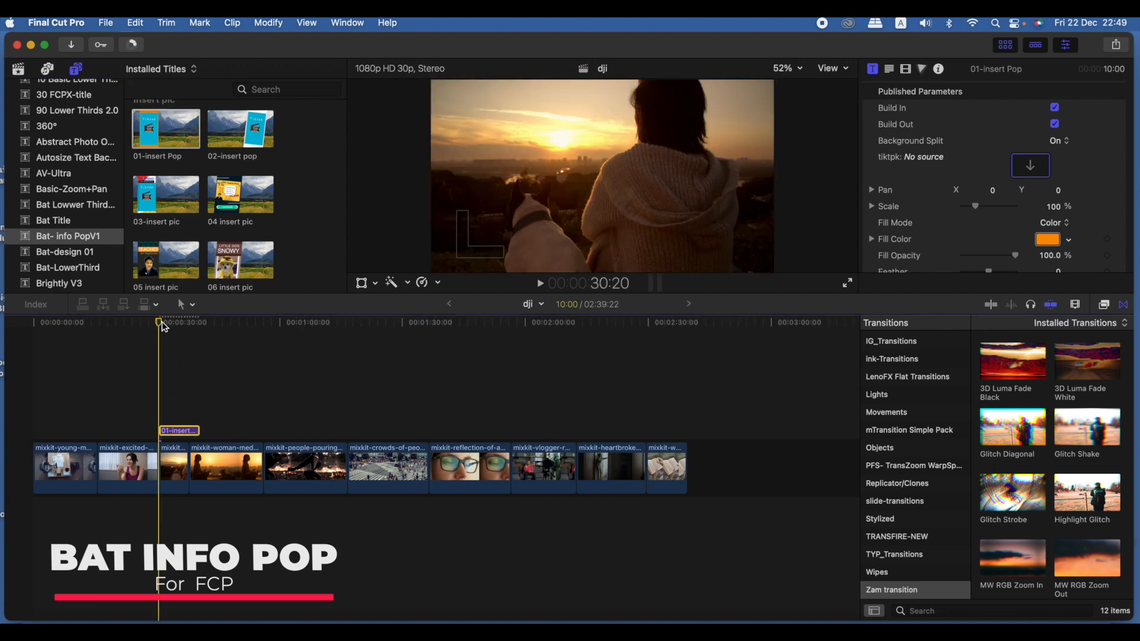
{"action": "key", "text": "space"}
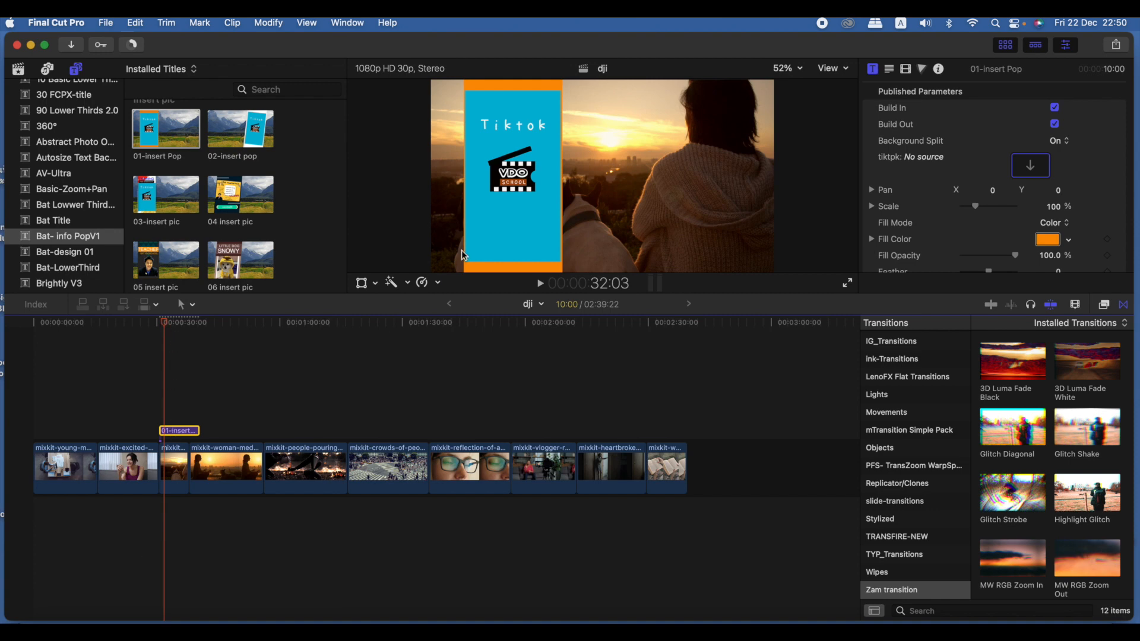
Fill the 01-insert Pop title's tiktpk drop zone with the mixkit-friends-running clip of people at the sunset beach.
{"action": "left_click", "coordinate": [1030, 167]}
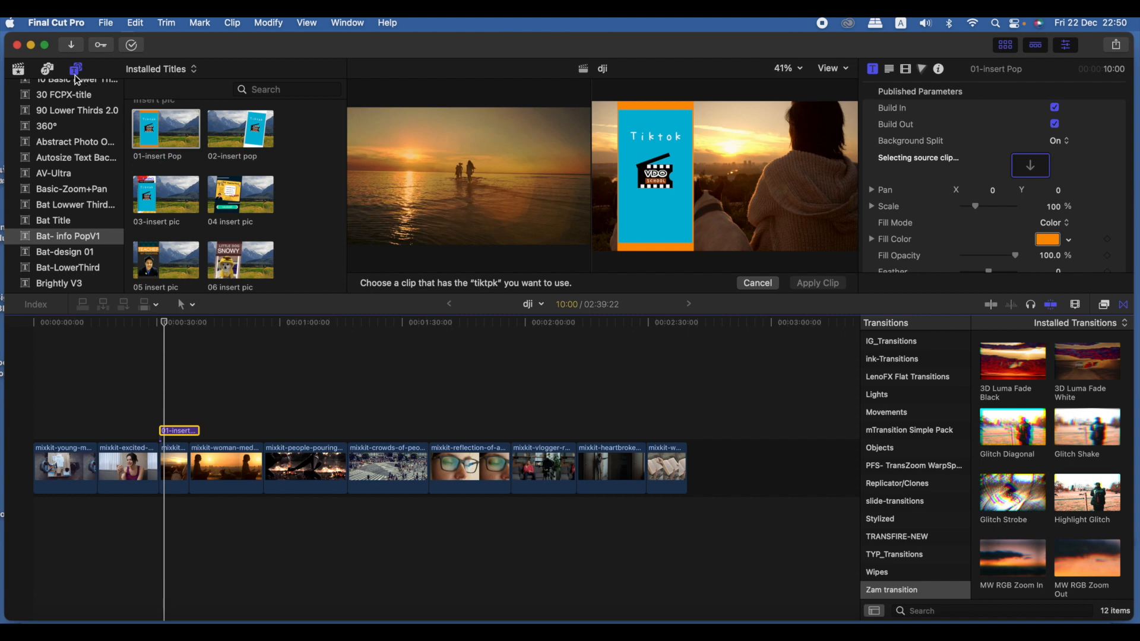
{"action": "left_click", "coordinate": [19, 70]}
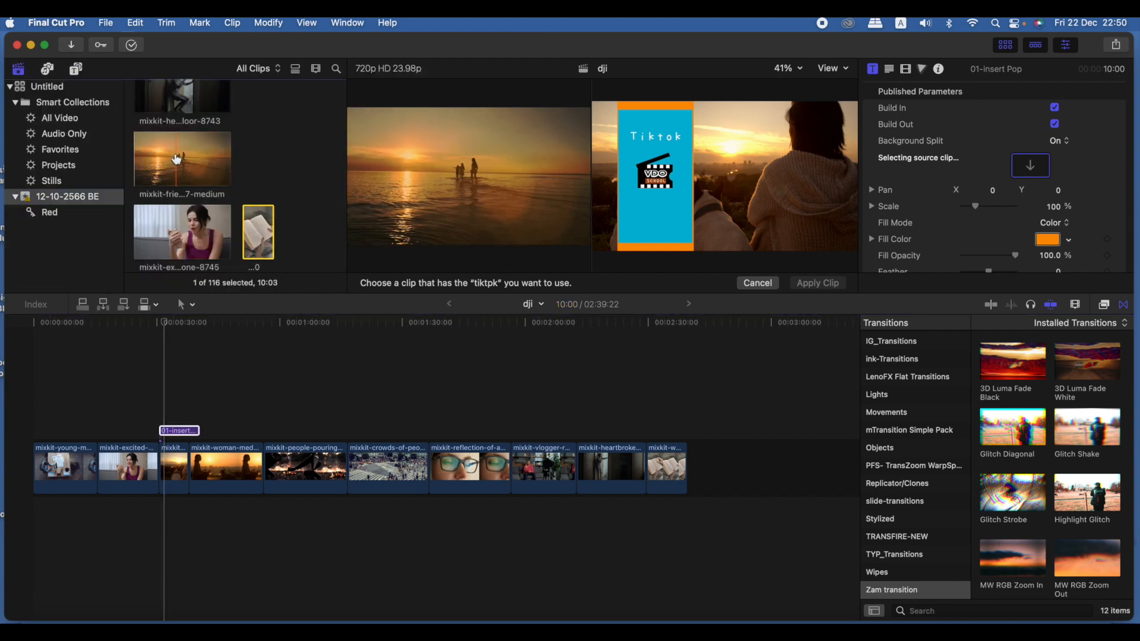
{"action": "left_click", "coordinate": [175, 159]}
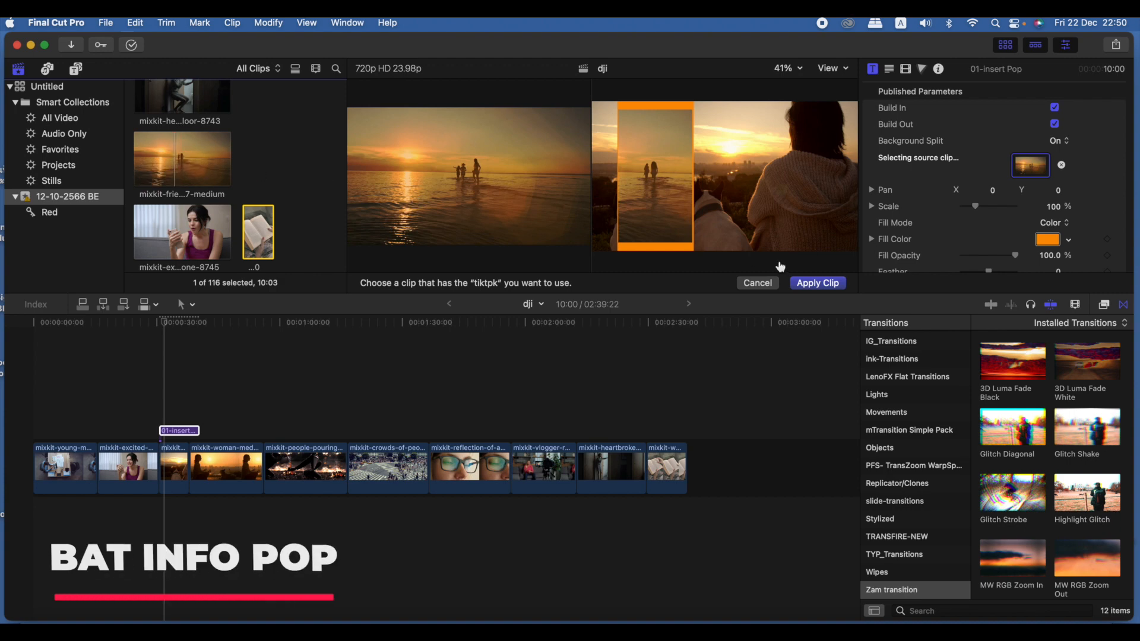
{"action": "left_click", "coordinate": [819, 283]}
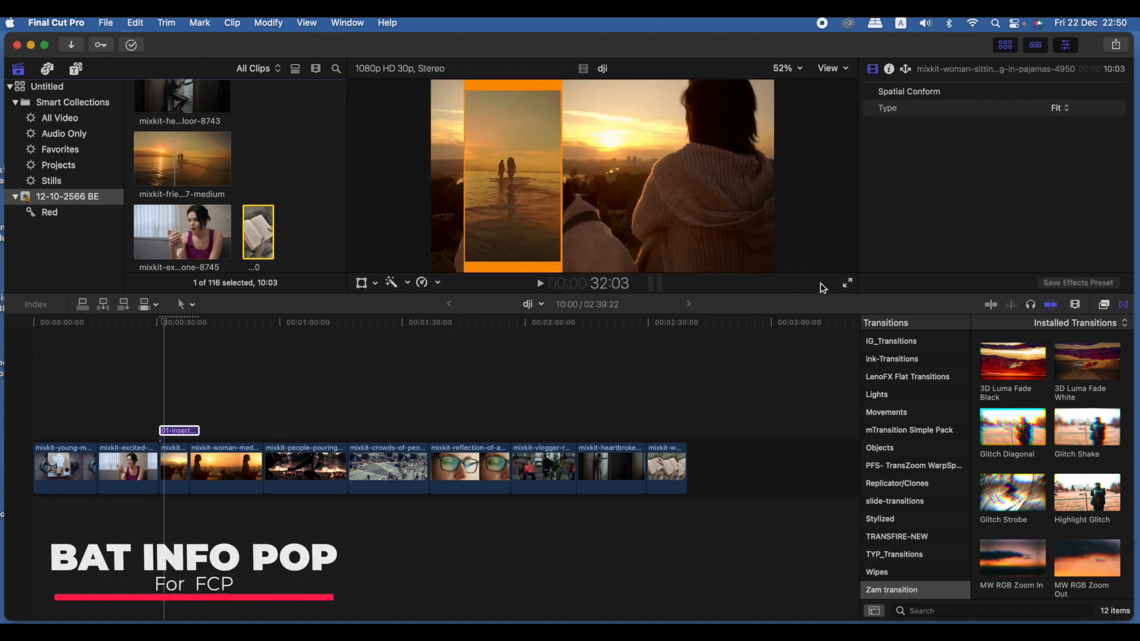
Set the 01-insert Pop title's horizontal pan to 0.8 and its fill color to white, and preview the result.
{"action": "left_click", "coordinate": [175, 432]}
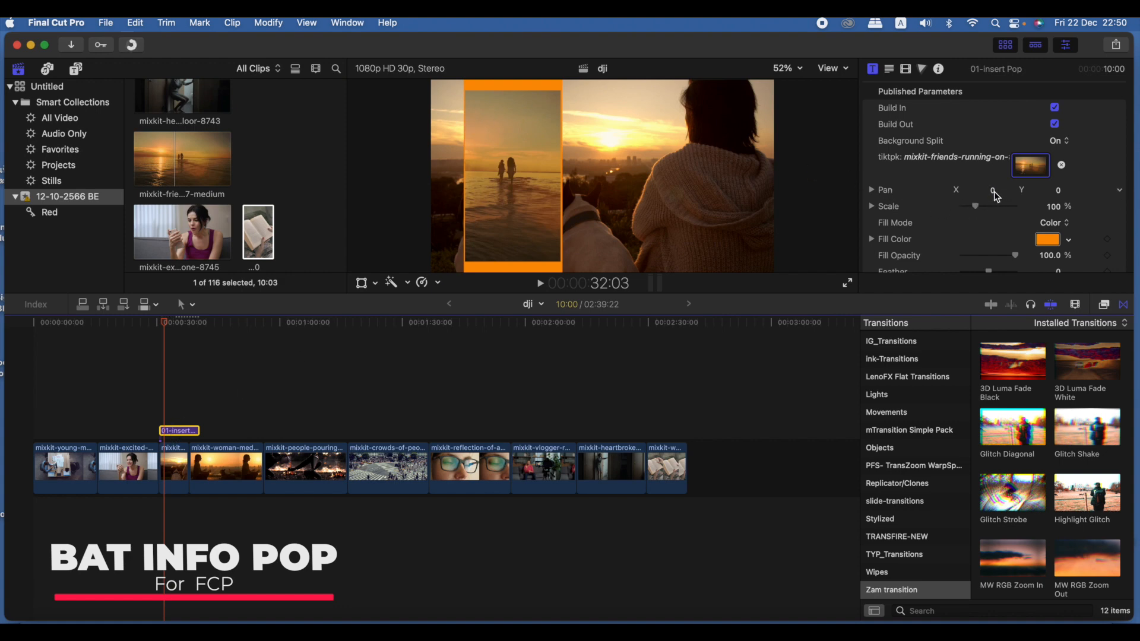
{"action": "left_click_drag", "start_coordinate": [996, 196], "coordinate": [992, 190]}
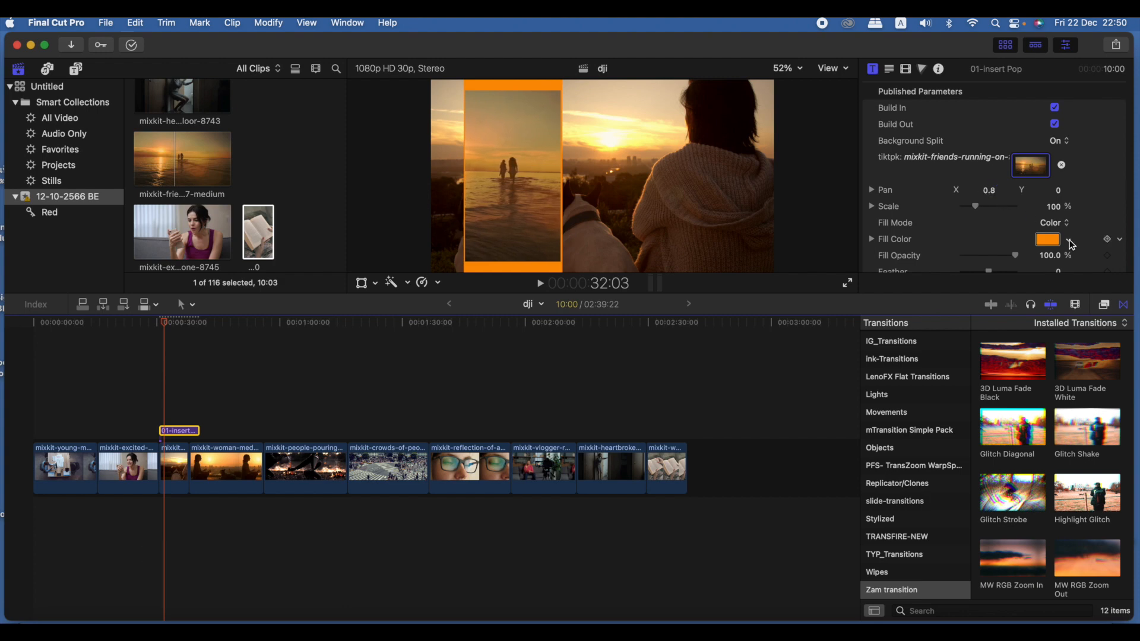
{"action": "left_click", "coordinate": [1071, 245]}
{"action": "left_click_drag", "start_coordinate": [1029, 256], "coordinate": [972, 273]}
{"action": "scroll", "coordinate": [941, 241], "scroll_direction": "down", "scroll_amount": 1}
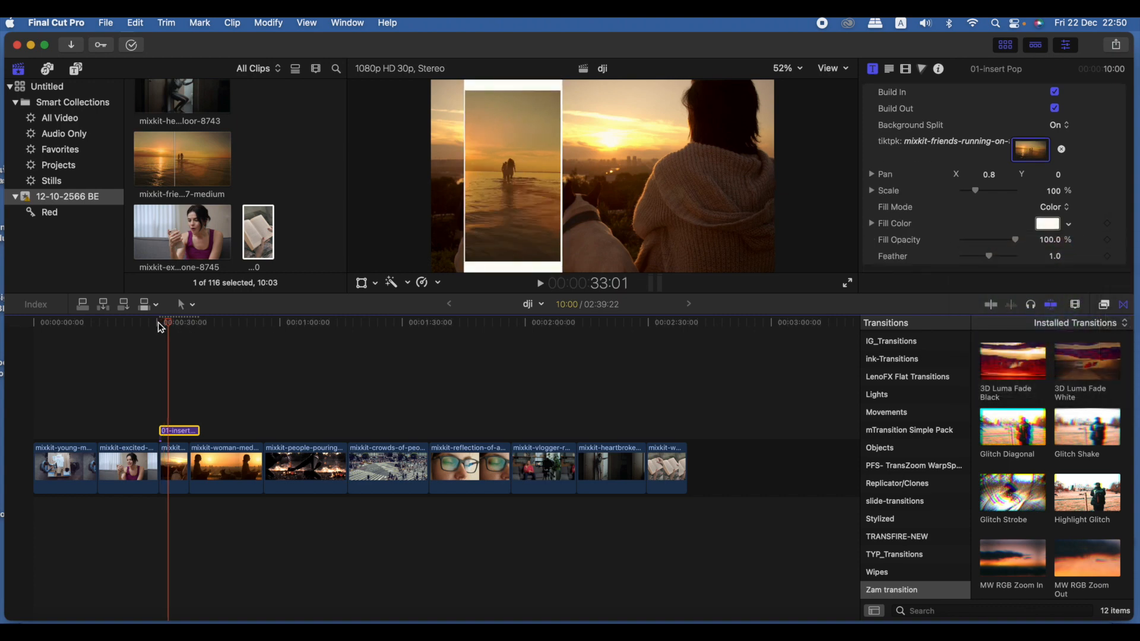
{"action": "left_click", "coordinate": [161, 326]}
{"action": "key", "text": "space"}
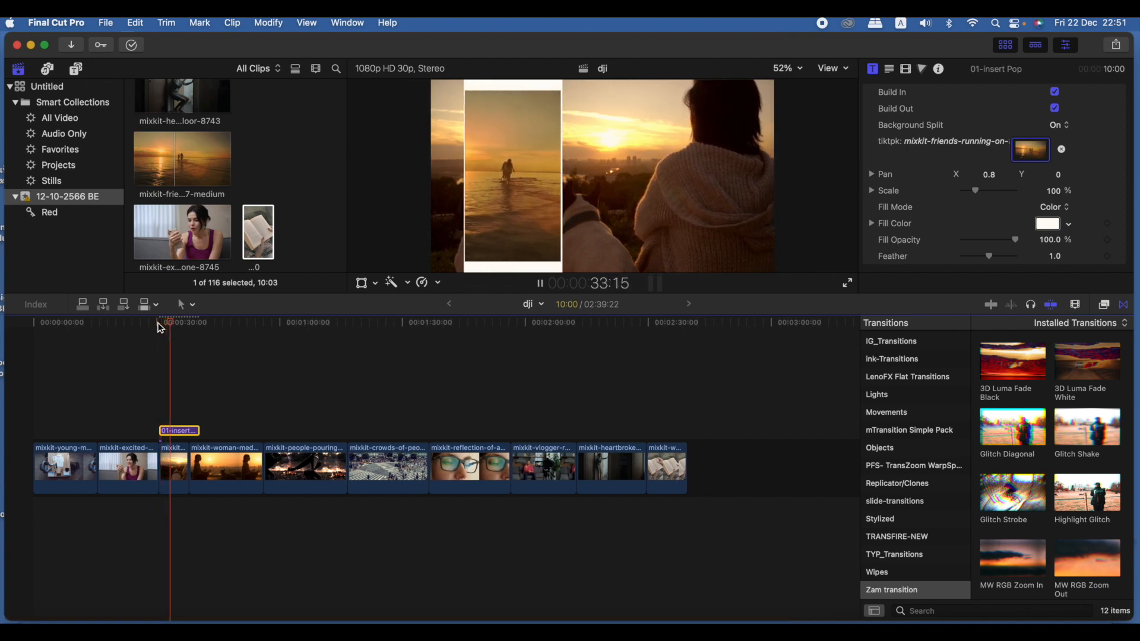
{"action": "key", "text": "space"}
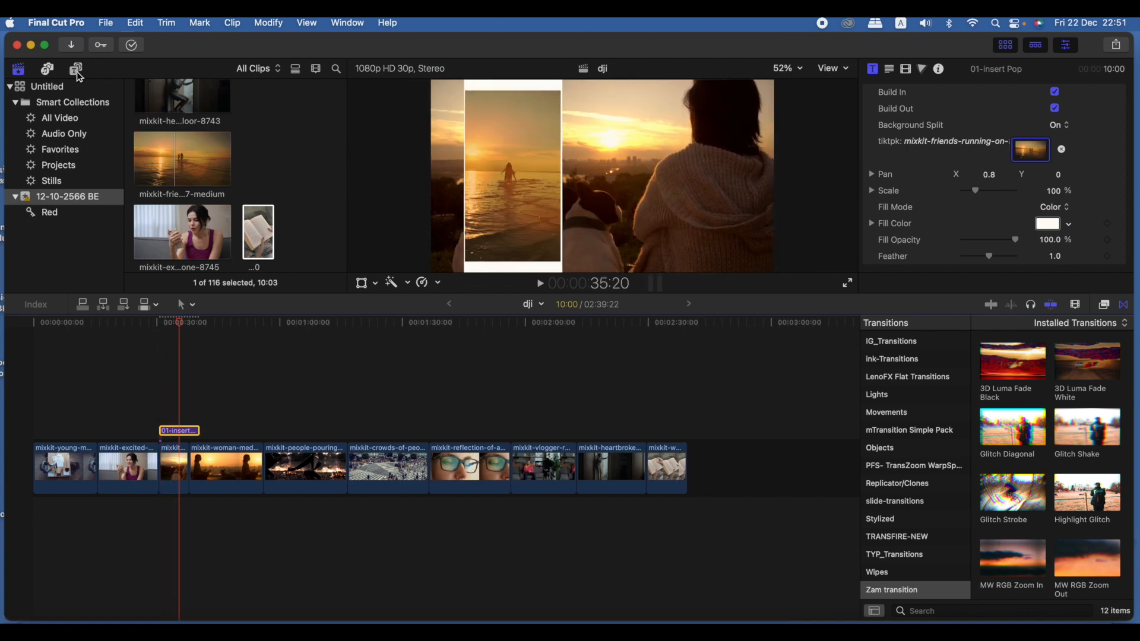
Place the 02-insert pop title directly after the 01-insert Pop title, above the main storyline.
{"action": "left_click", "coordinate": [76, 69]}
{"action": "left_click", "coordinate": [254, 131]}
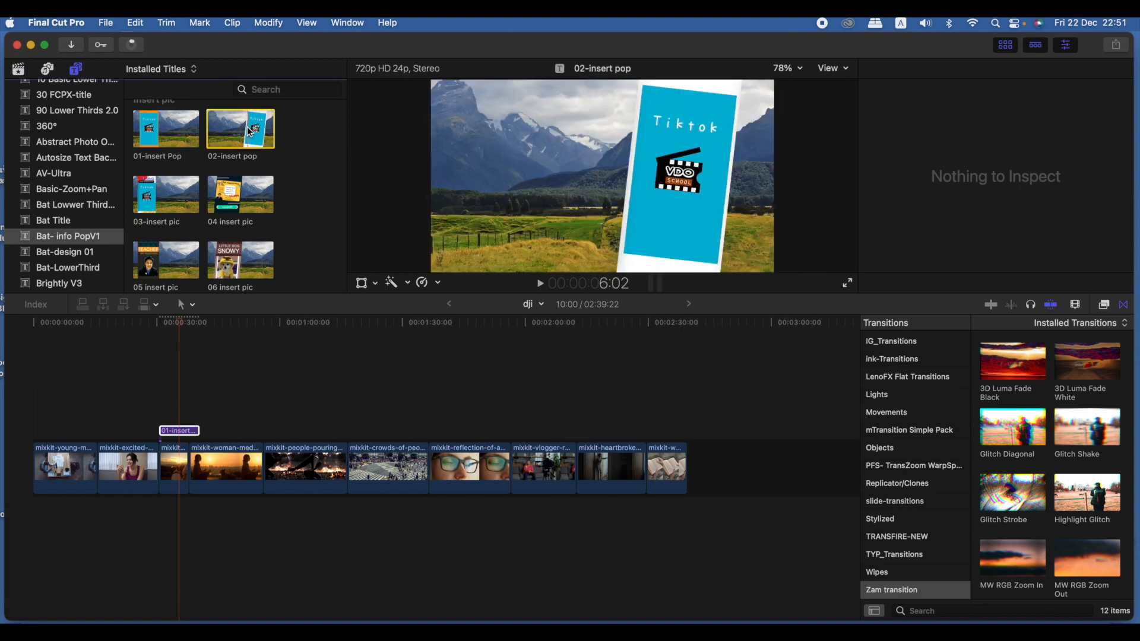
{"action": "left_click_drag", "start_coordinate": [248, 133], "coordinate": [208, 432]}
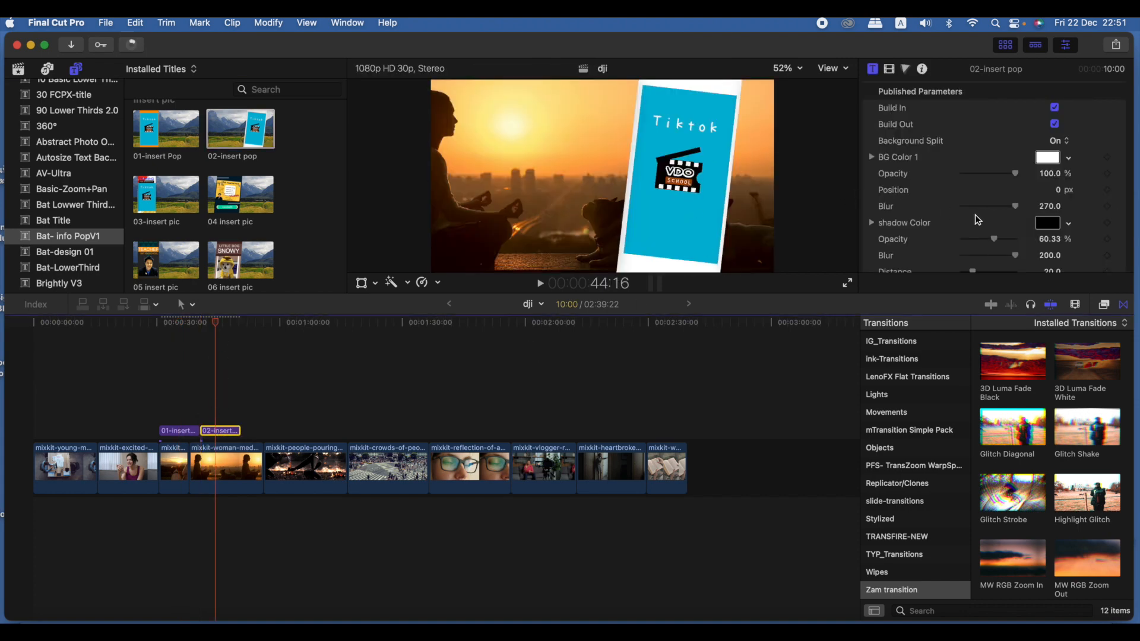
Fill the 02-insert pop title's tiktpk drop zone with the vertical book-reading clip and play the title's animation.
{"action": "scroll", "coordinate": [991, 202], "scroll_direction": "down", "scroll_amount": 4}
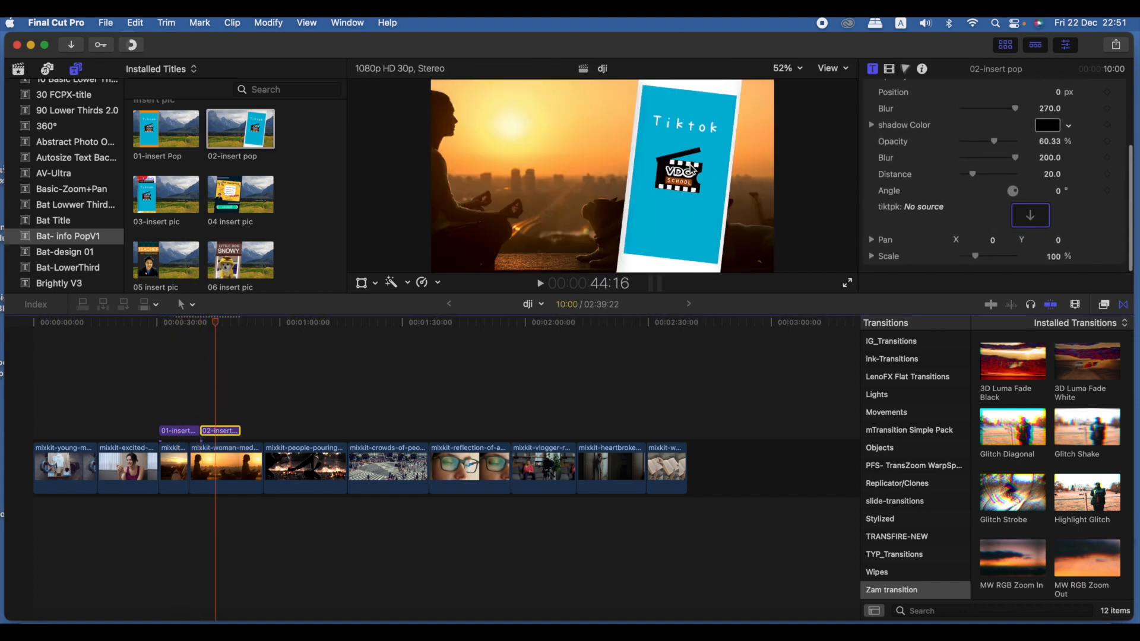
{"action": "left_click", "coordinate": [1030, 218]}
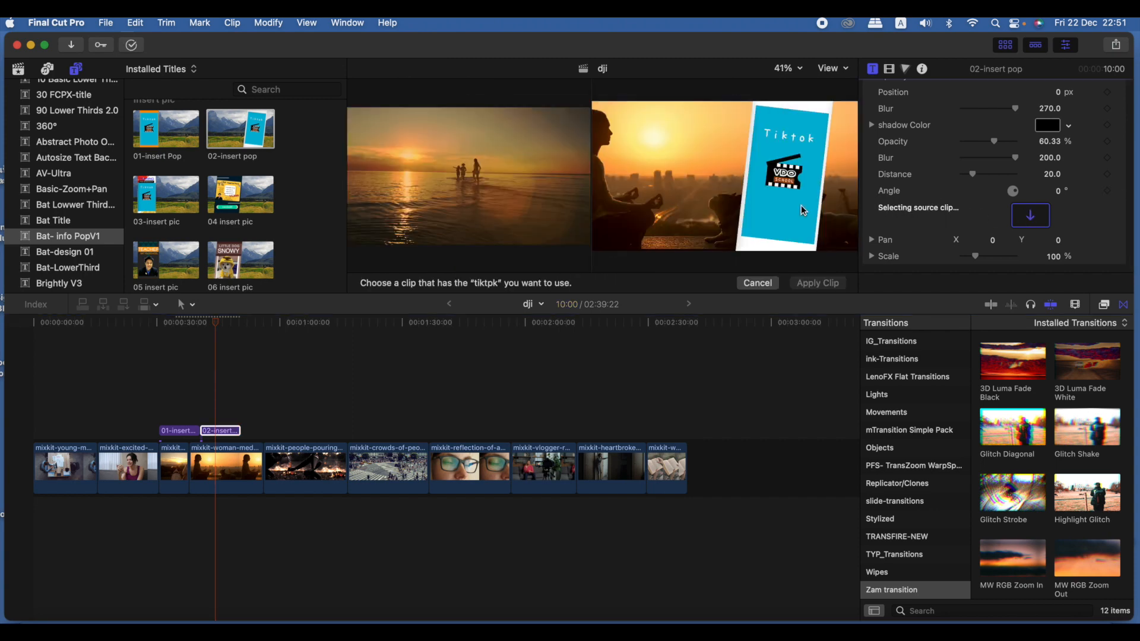
{"action": "left_click", "coordinate": [19, 71]}
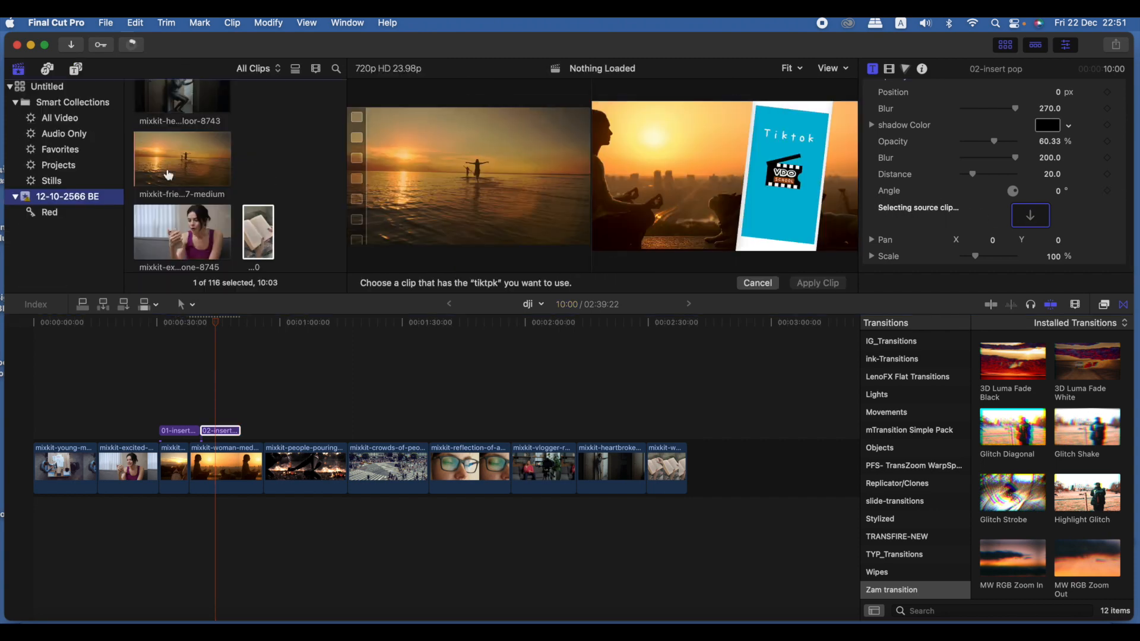
{"action": "left_click", "coordinate": [256, 237]}
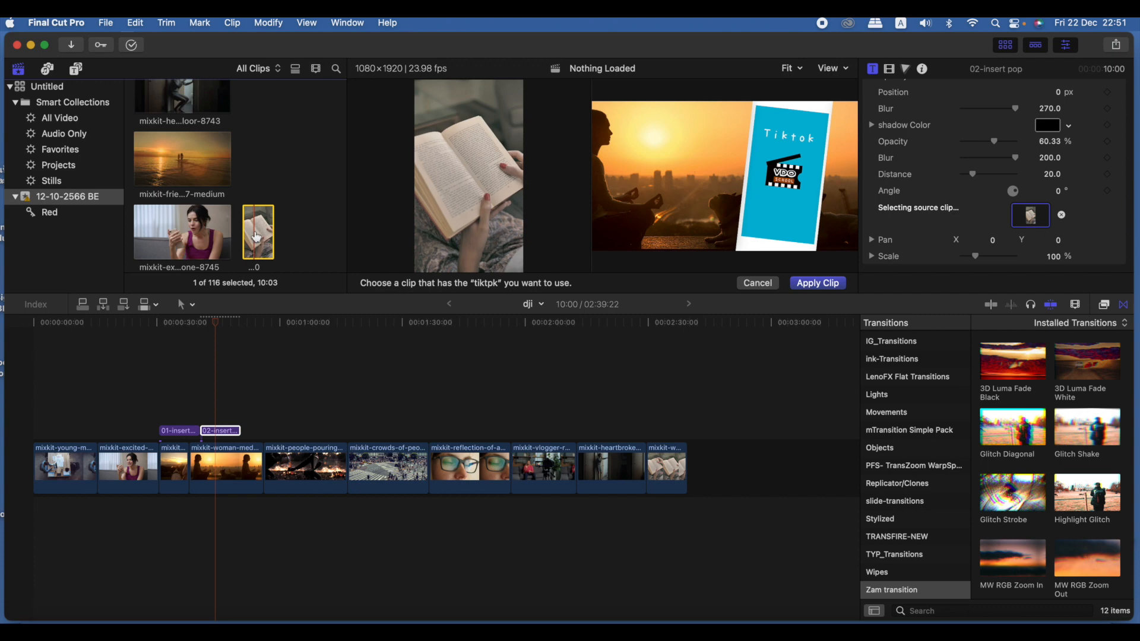
{"action": "left_click", "coordinate": [809, 284]}
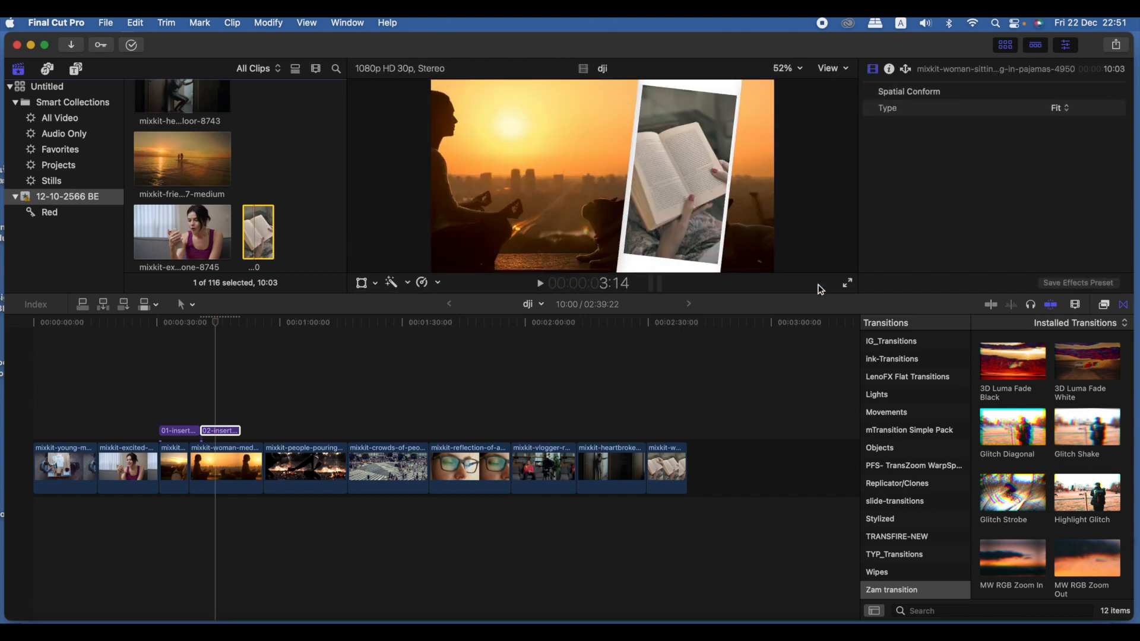
{"action": "left_click", "coordinate": [200, 327]}
{"action": "key", "text": "space"}
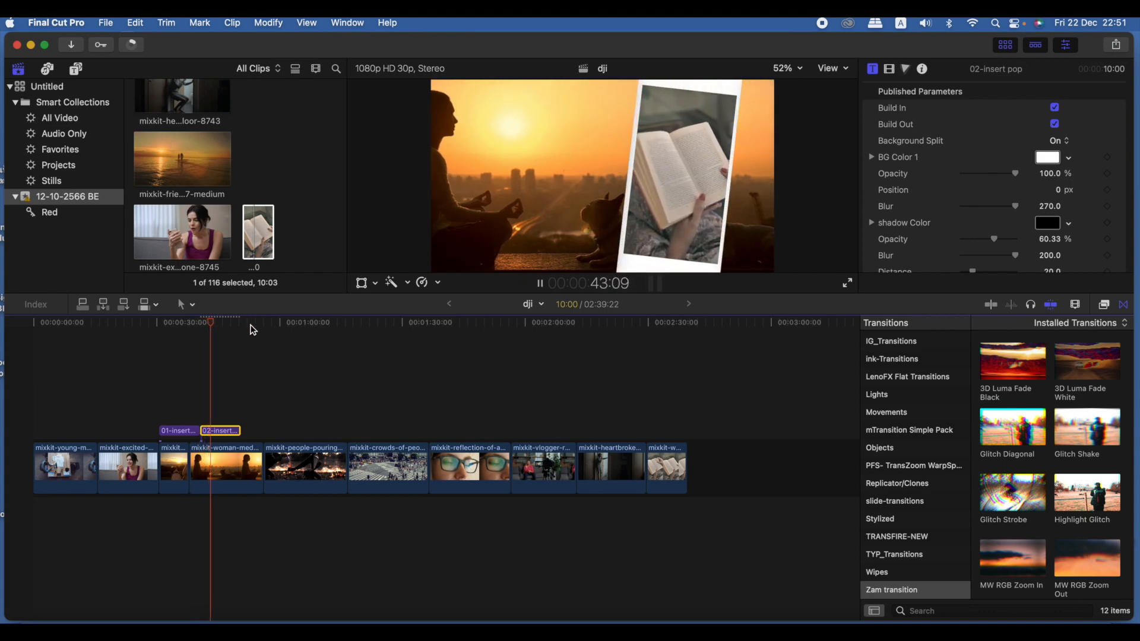
{"action": "key", "text": "space"}
Change the 02-insert pop title's BG Color 1 to a near-black gray with RGB 29, 29, 29.
{"action": "left_click", "coordinate": [1068, 157]}
{"action": "left_click", "coordinate": [1046, 179]}
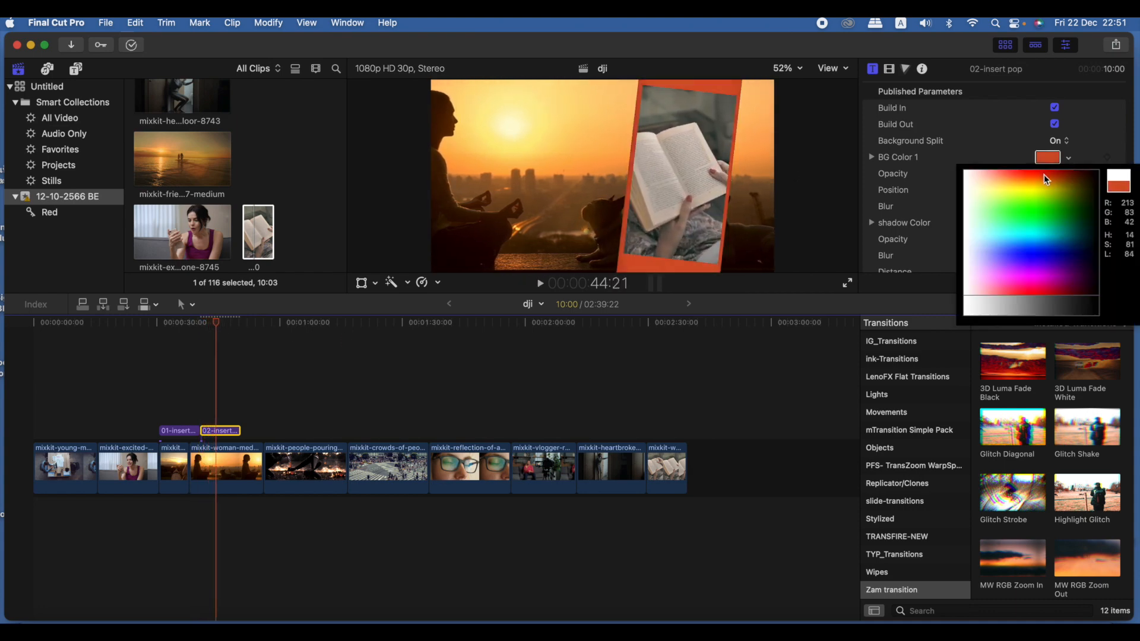
{"action": "left_click", "coordinate": [1089, 308]}
{"action": "left_click", "coordinate": [1053, 265]}
{"action": "left_click", "coordinate": [1085, 310]}
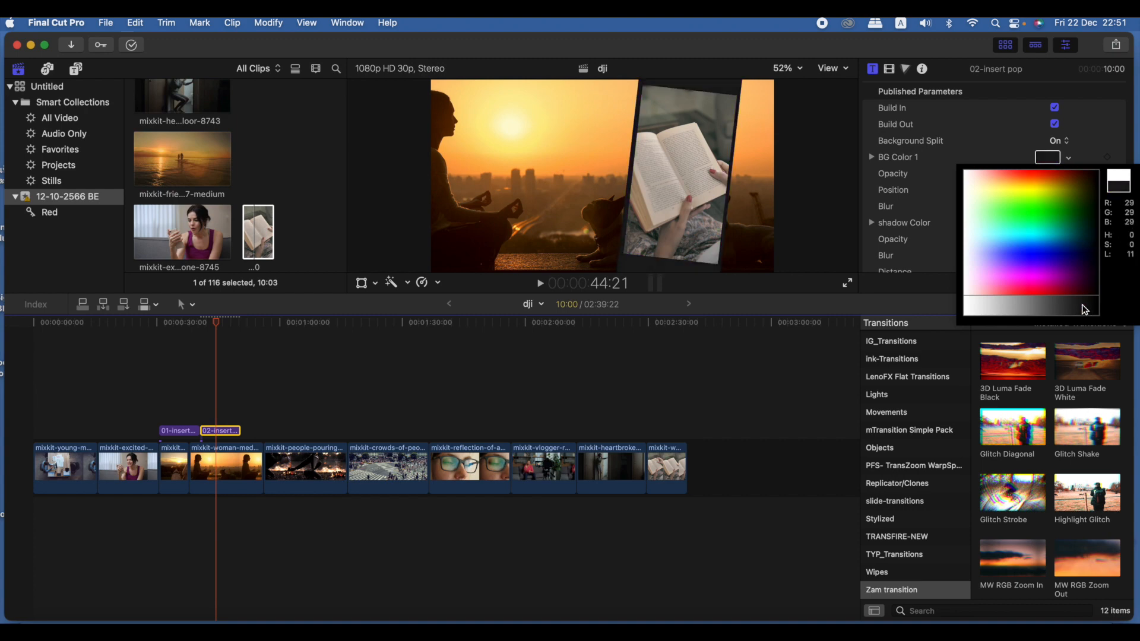
{"action": "left_click", "coordinate": [830, 195]}
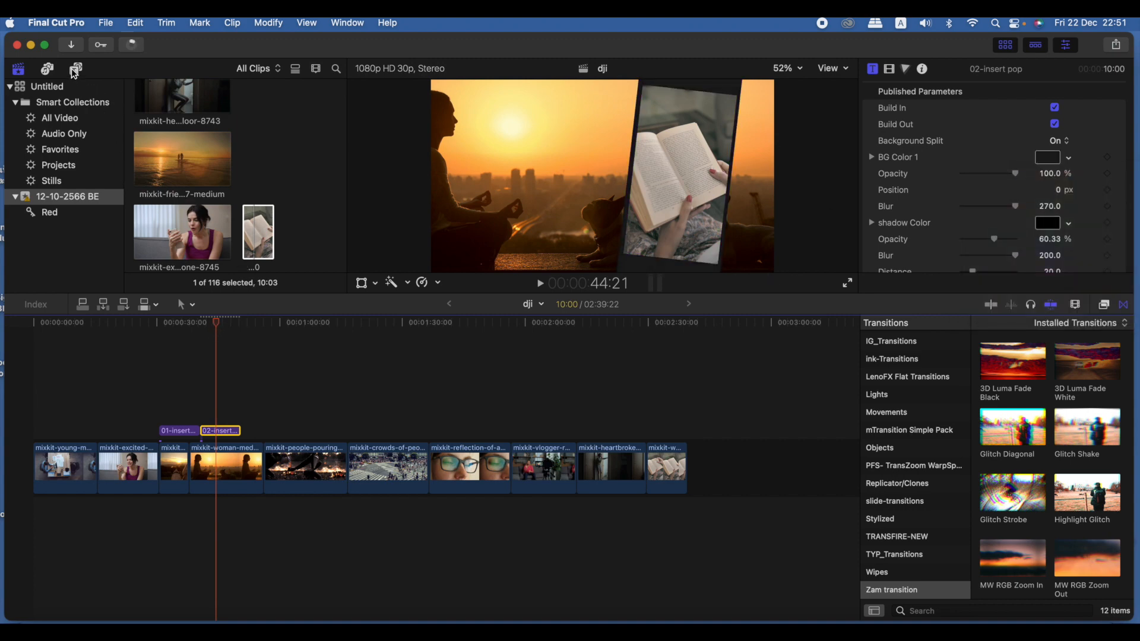
Place the 04 insert pic title above the start of the campfire clip and show a frame inside the title.
{"action": "key", "text": "alt+super+1"}
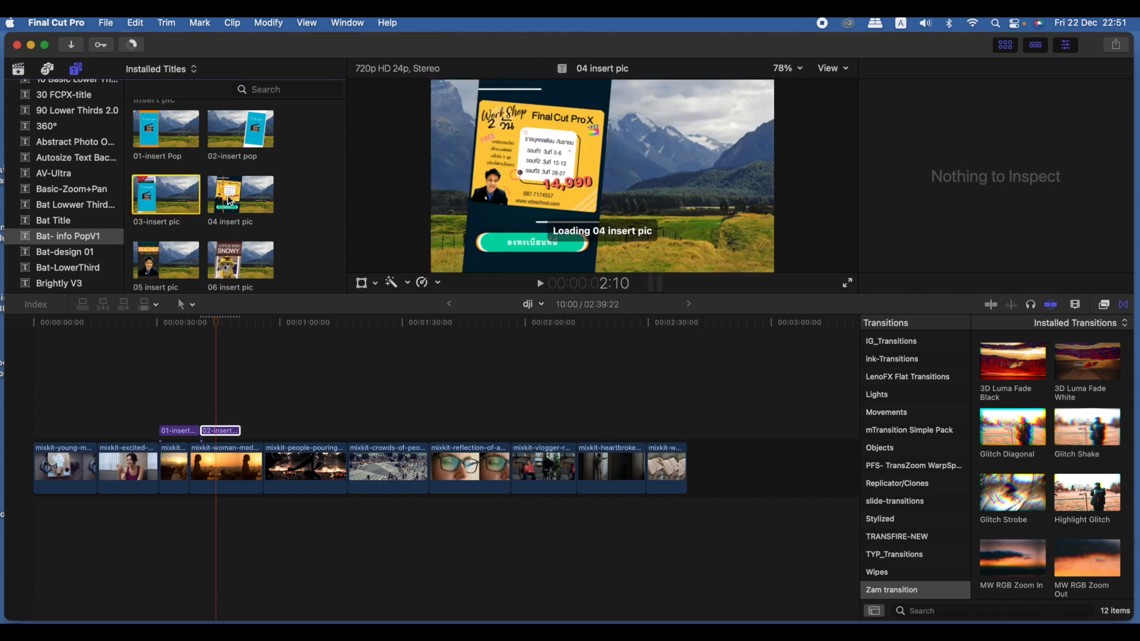
{"action": "left_click_drag", "start_coordinate": [221, 194], "coordinate": [272, 432]}
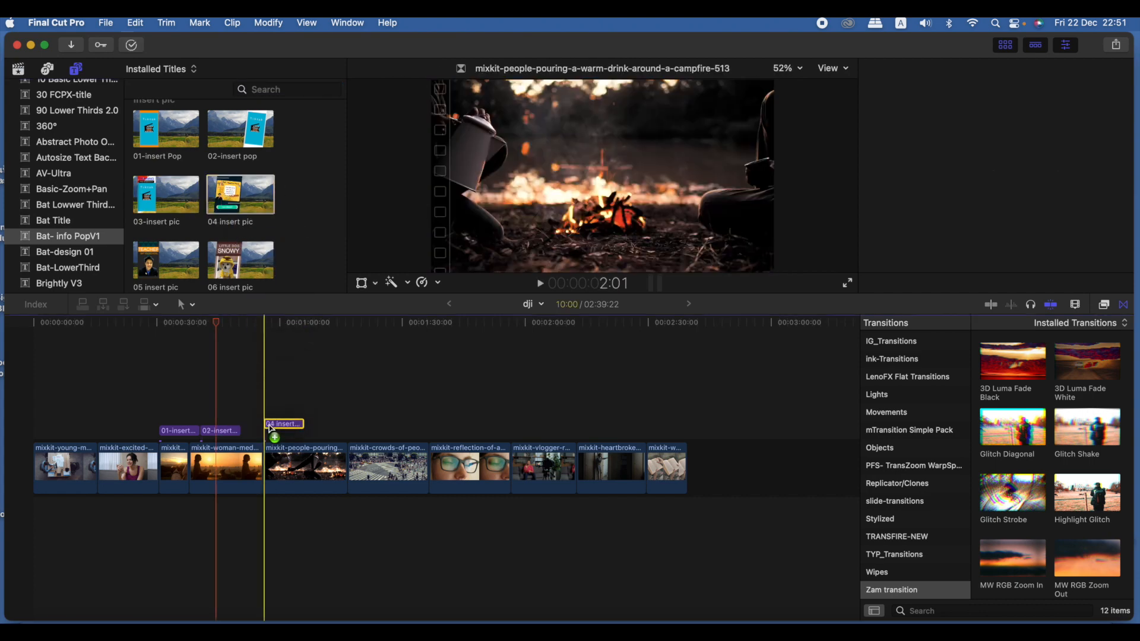
{"action": "left_click", "coordinate": [275, 324]}
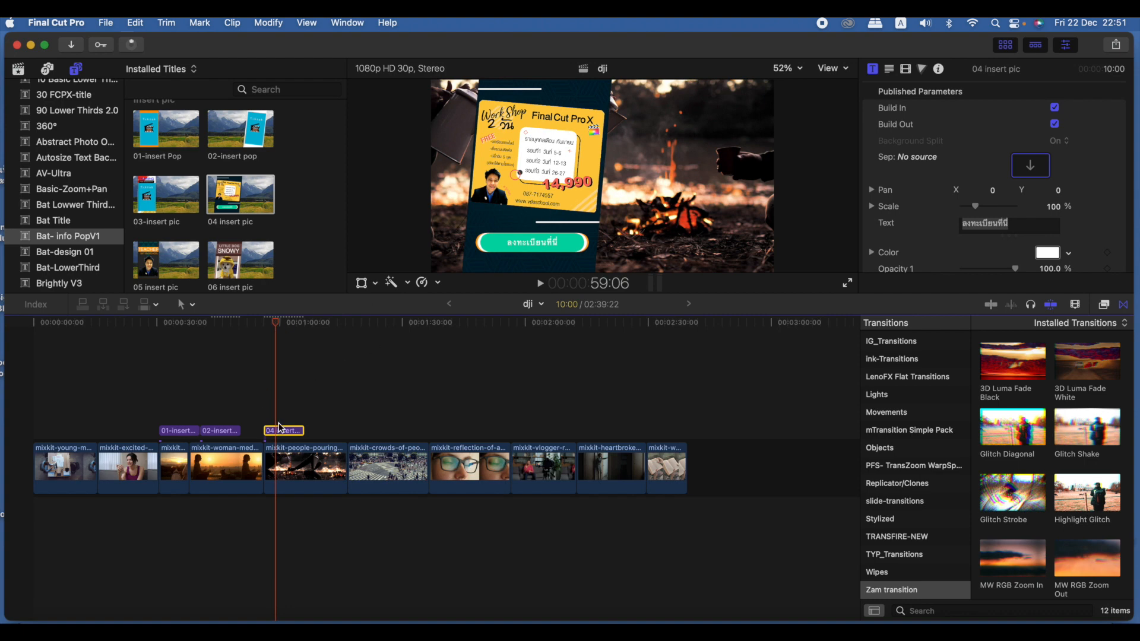
Fill the 04 insert pic title's Sep drop zone with the elderly couple clip and play the title from its start.
{"action": "left_click", "coordinate": [1031, 169]}
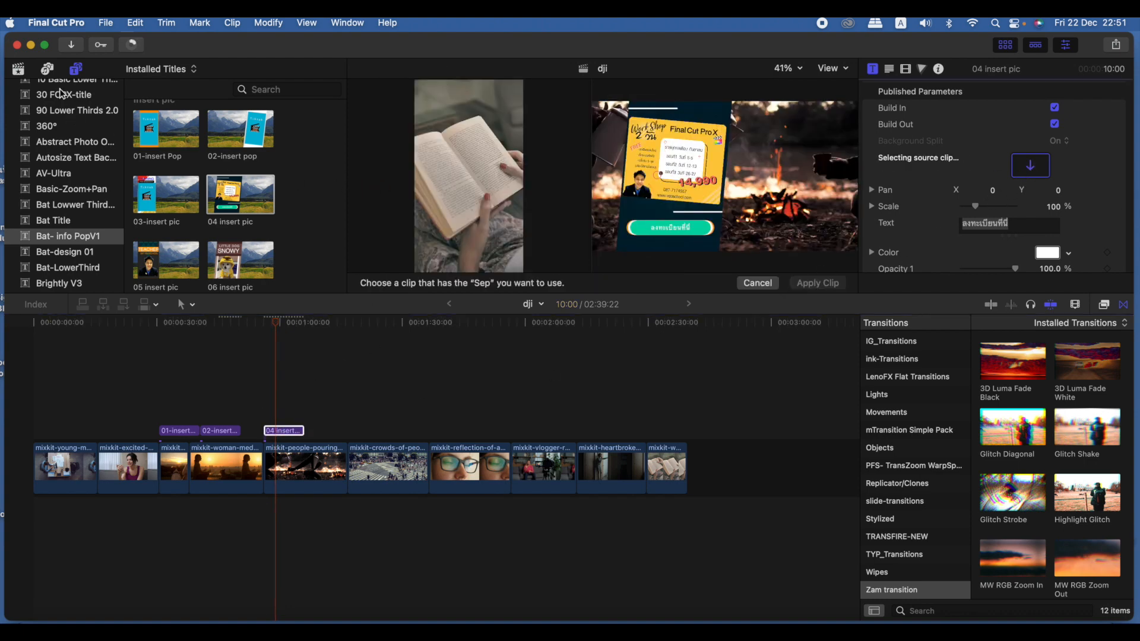
{"action": "left_click", "coordinate": [19, 69]}
{"action": "left_click", "coordinate": [258, 230]}
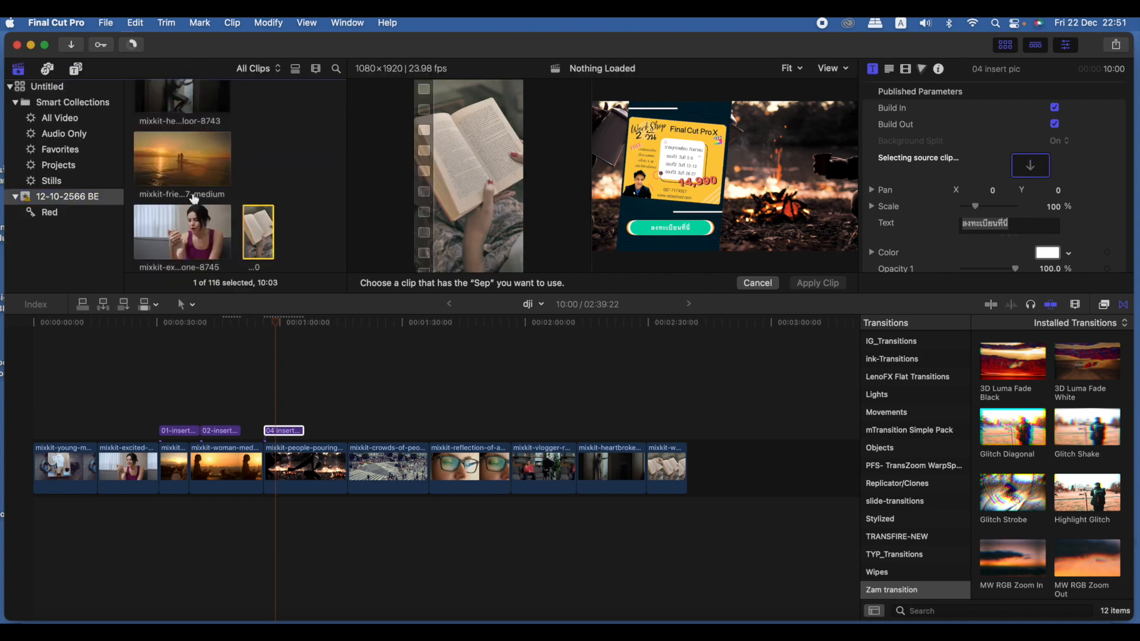
{"action": "left_click", "coordinate": [156, 154]}
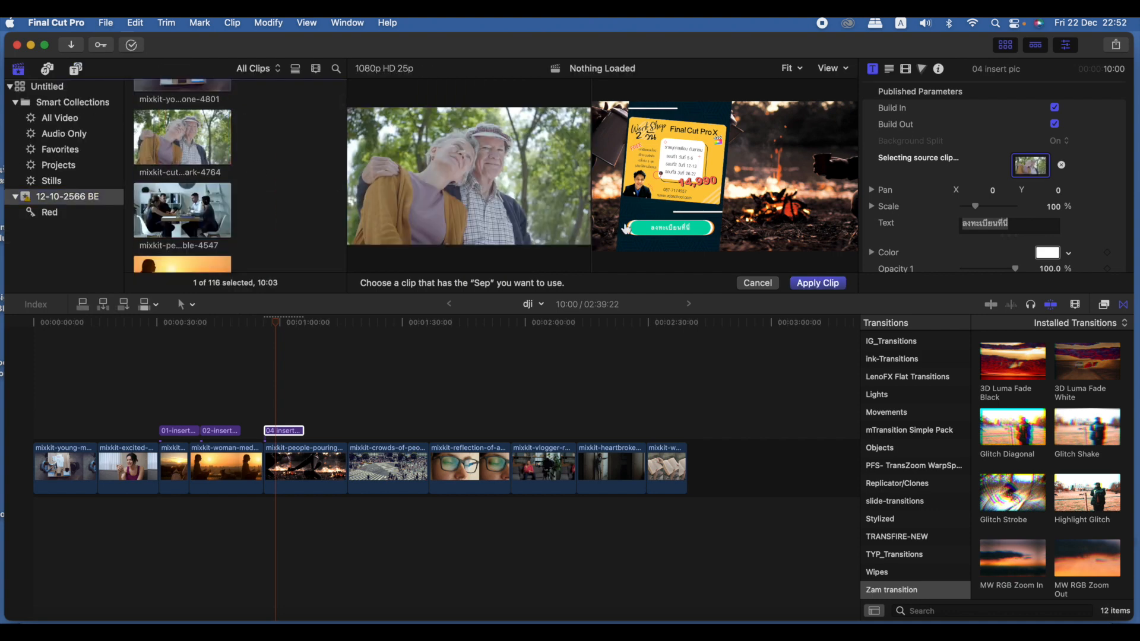
{"action": "left_click", "coordinate": [814, 283]}
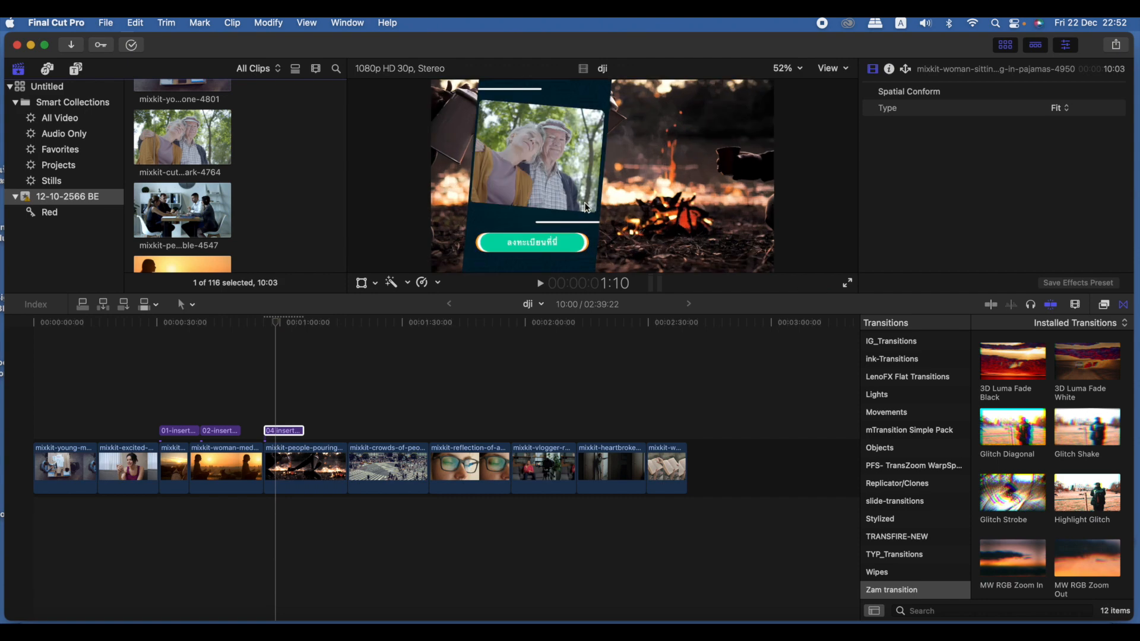
{"action": "left_click", "coordinate": [271, 326]}
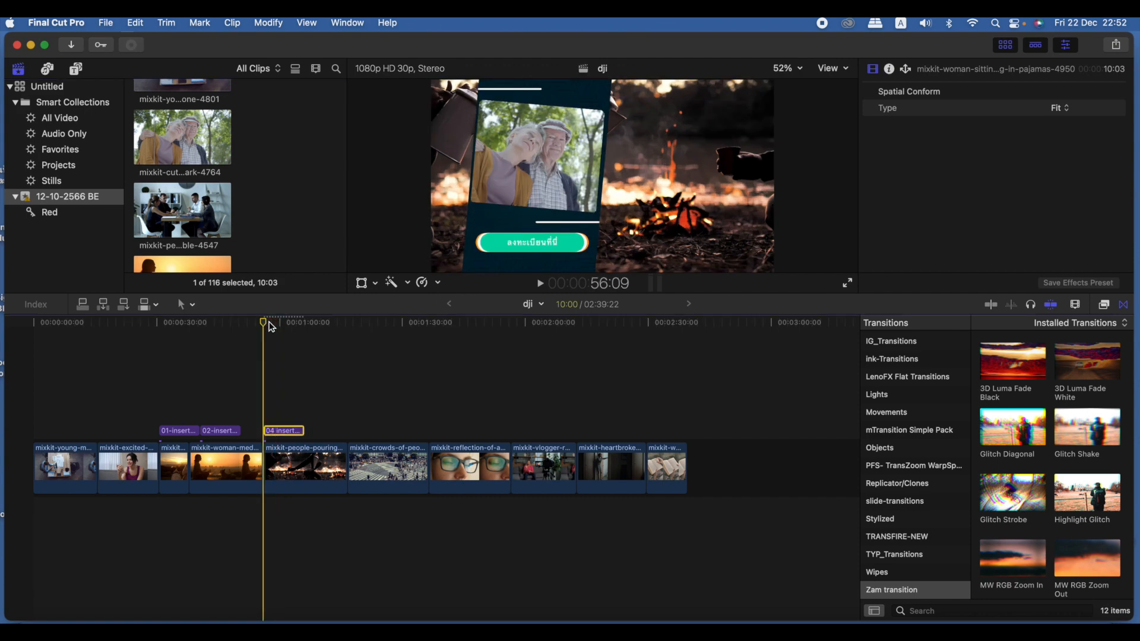
{"action": "key", "text": "space"}
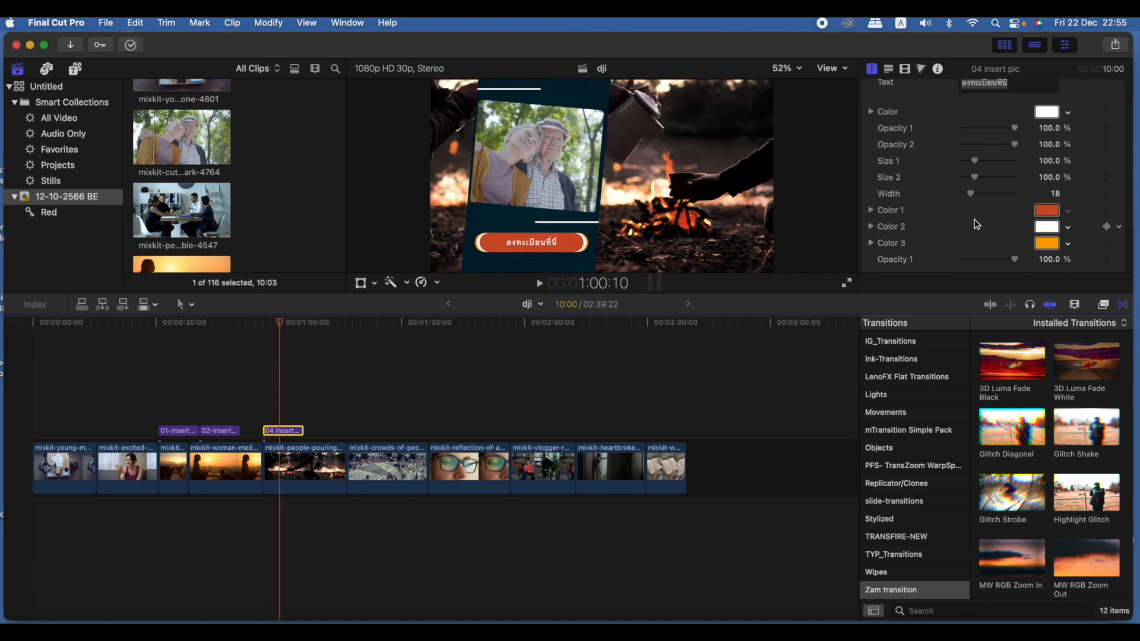
Recolor the 04 insert pic title's background, setting Color 1, Color 2 and Color 4 to green and Color 3 to light cyan.
{"action": "scroll", "coordinate": [1009, 178], "scroll_direction": "down", "scroll_amount": 3}
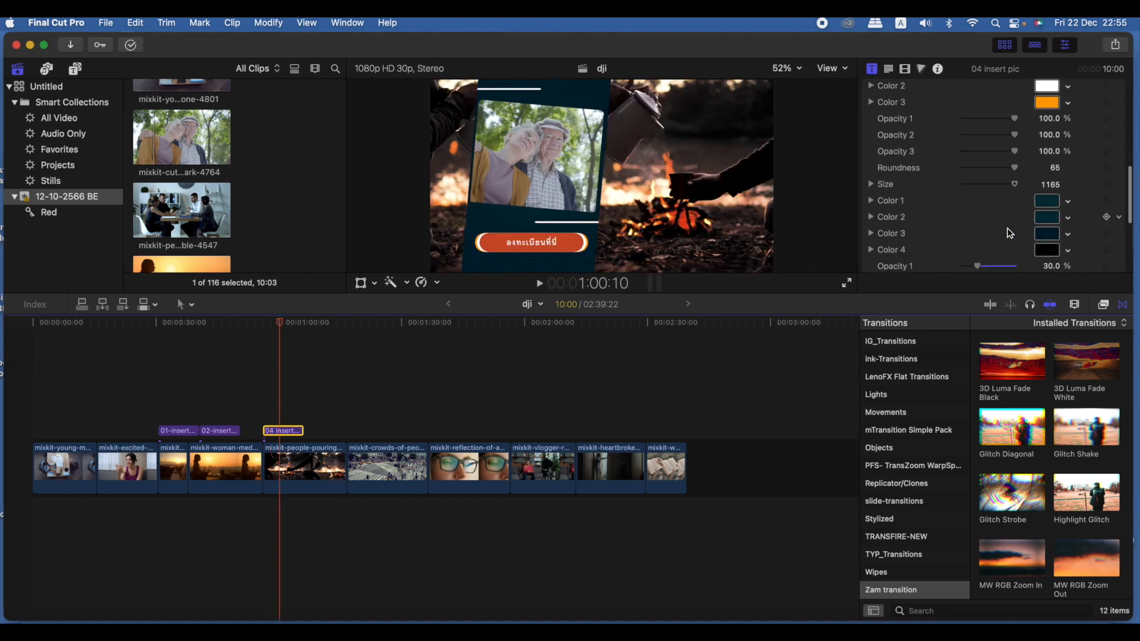
{"action": "left_click", "coordinate": [1069, 214]}
{"action": "left_click", "coordinate": [1068, 196]}
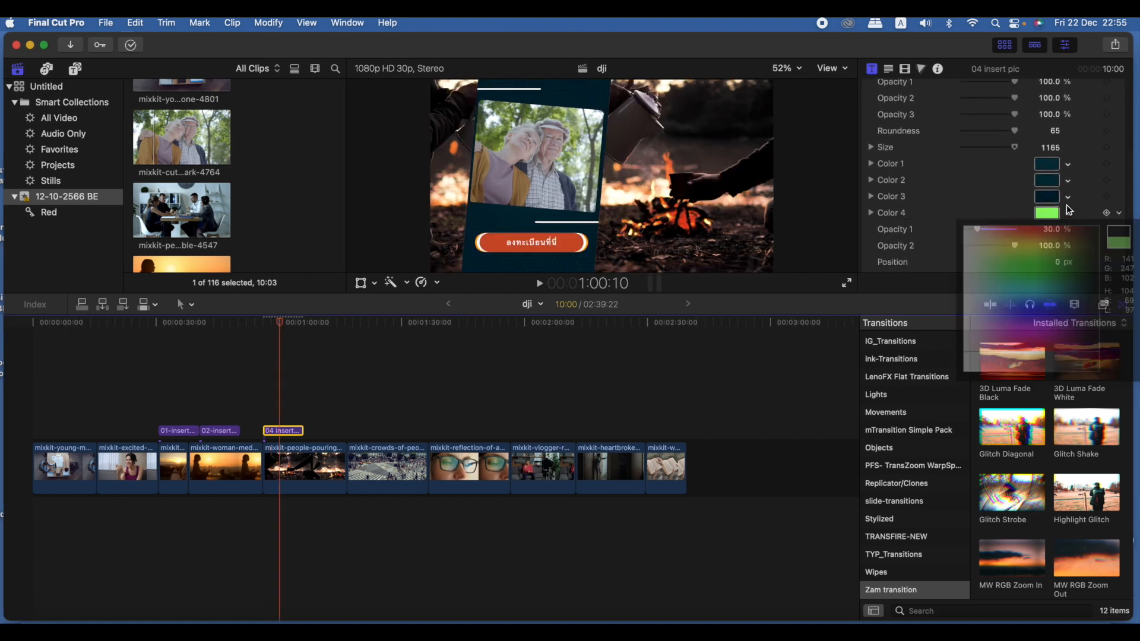
{"action": "left_click", "coordinate": [1030, 264]}
{"action": "left_click", "coordinate": [1068, 181]}
{"action": "left_click", "coordinate": [1043, 247]}
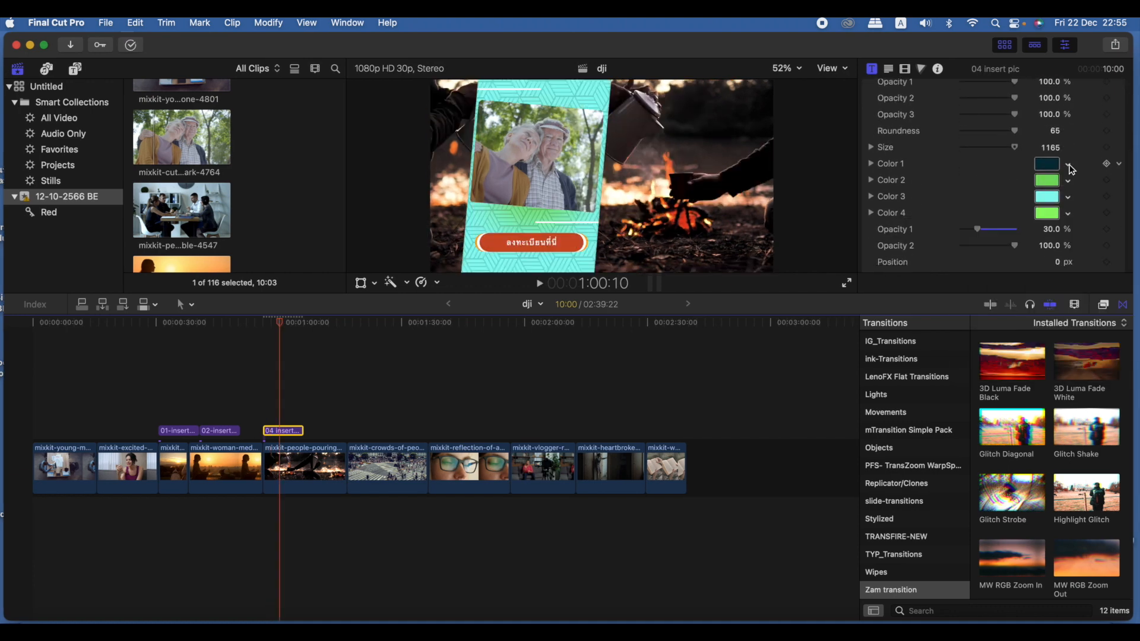
{"action": "left_click", "coordinate": [1068, 165]}
{"action": "key", "text": "Escape"}
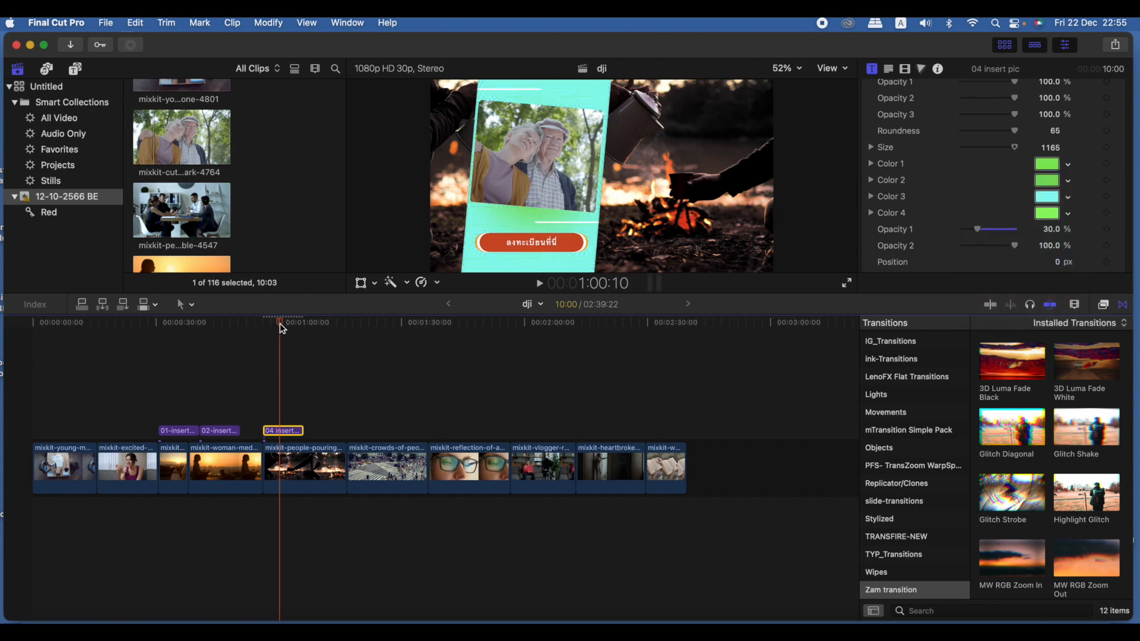
{"action": "left_click_drag", "start_coordinate": [282, 328], "coordinate": [289, 327]}
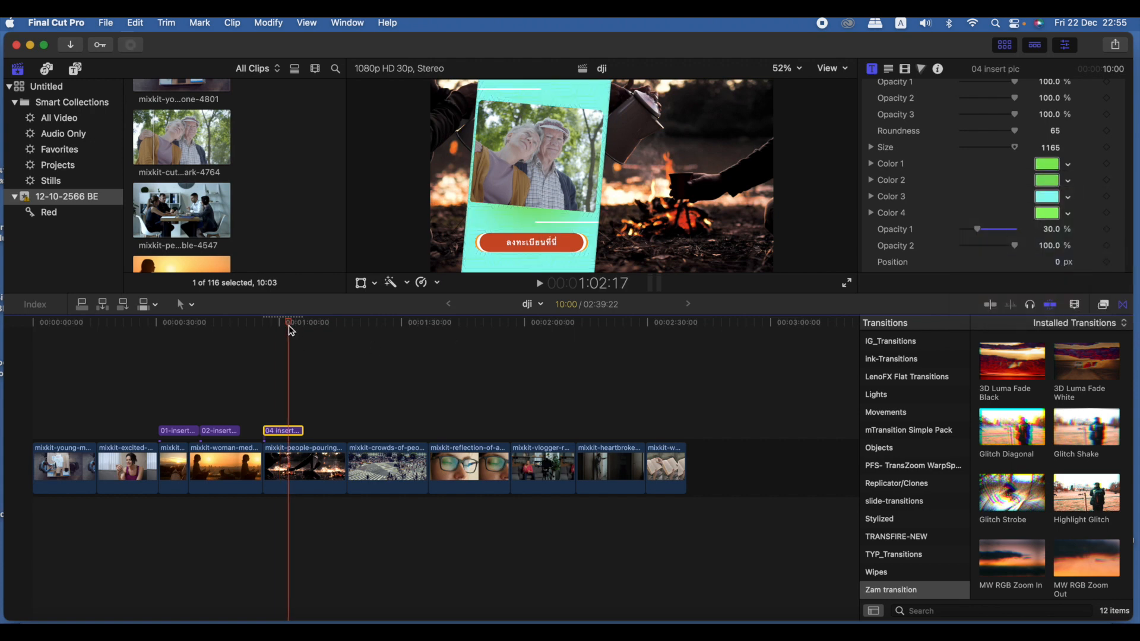
Place the 06 insert pic title from Bat- info PopV1 above the start of the crowd crossing clip and play its opening.
{"action": "left_click", "coordinate": [75, 69]}
{"action": "scroll", "coordinate": [232, 205], "scroll_direction": "down", "scroll_amount": 4}
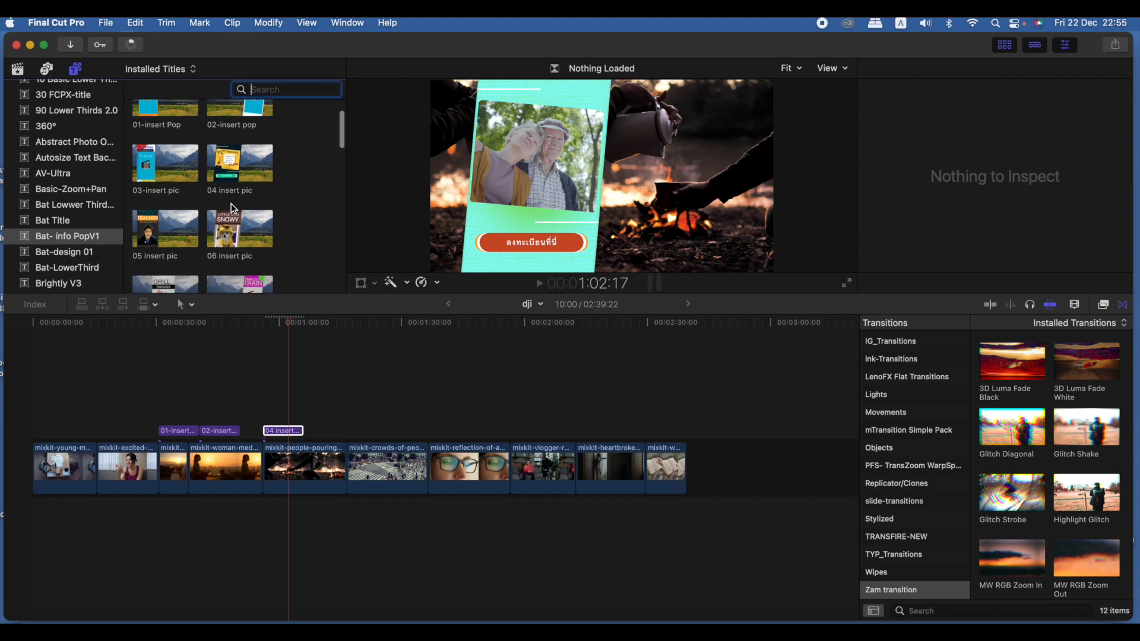
{"action": "left_click", "coordinate": [223, 144]}
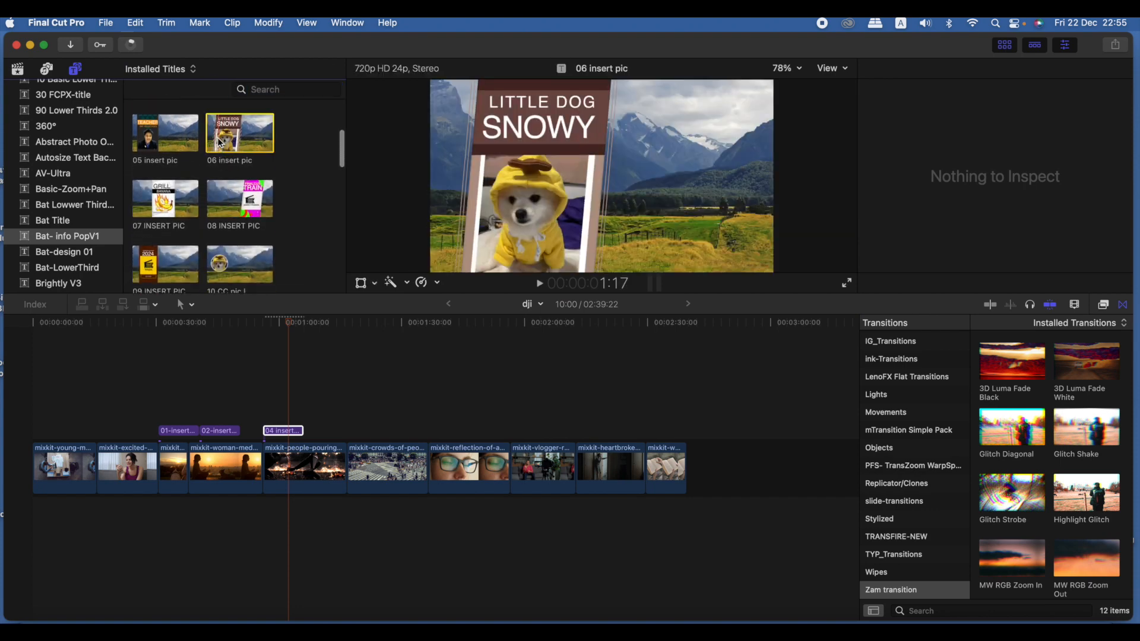
{"action": "left_click_drag", "start_coordinate": [223, 141], "coordinate": [351, 433]}
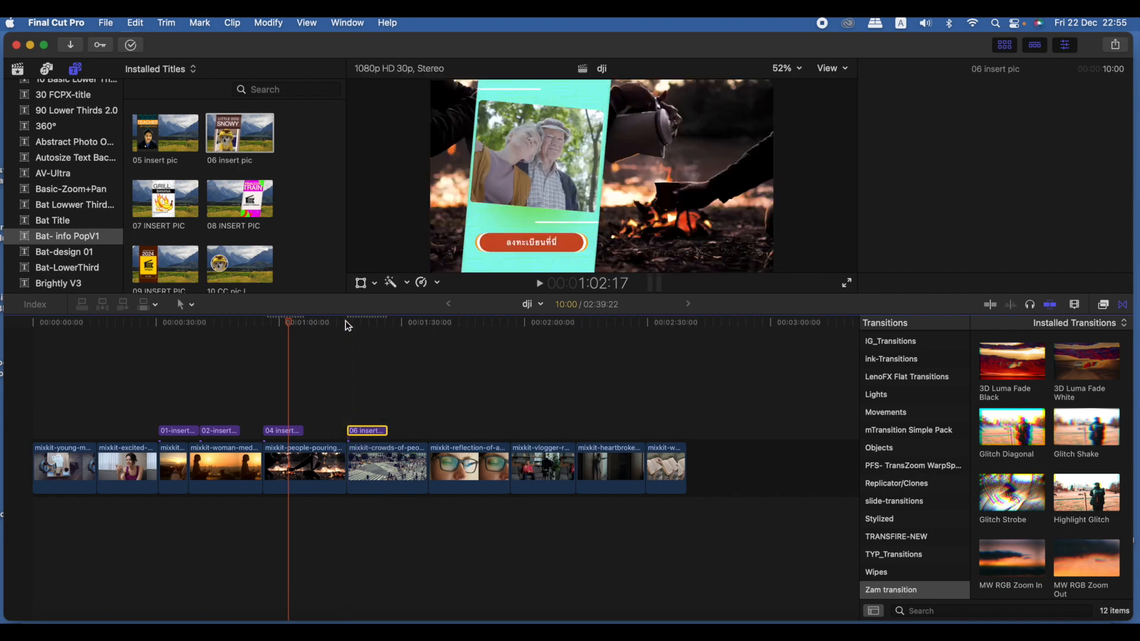
{"action": "left_click", "coordinate": [346, 323]}
{"action": "key", "text": "space"}
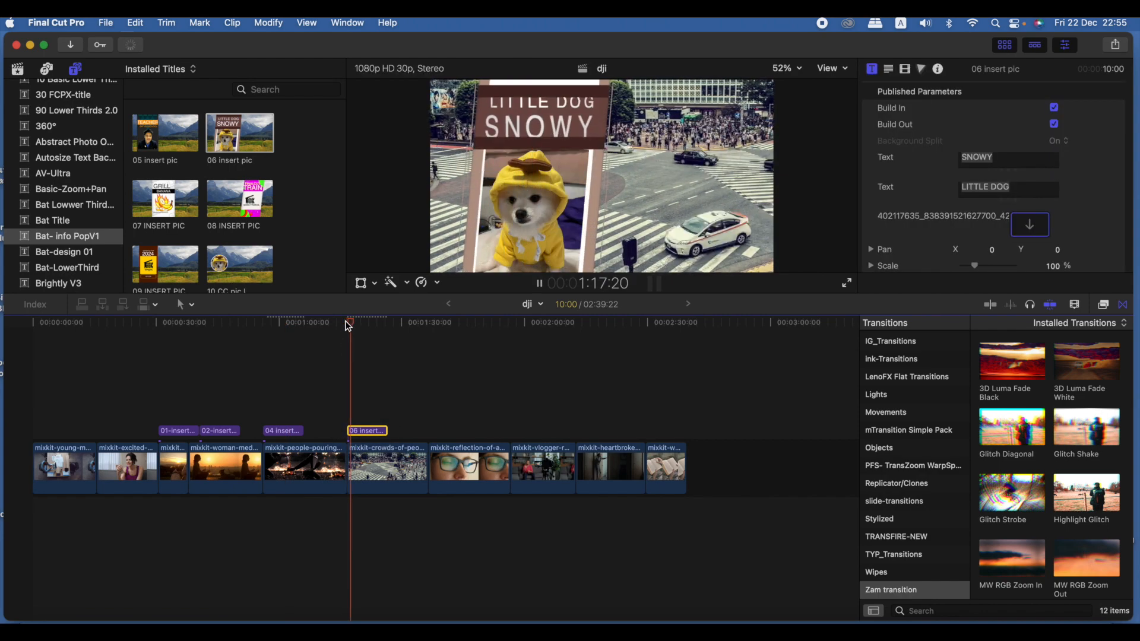
{"action": "key", "text": "space"}
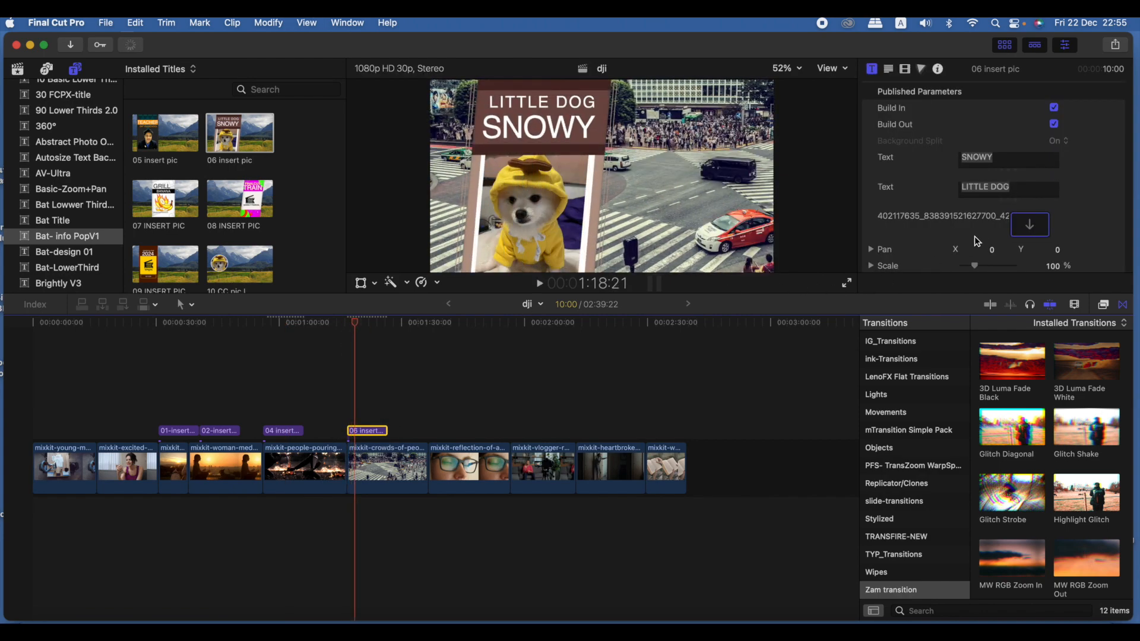
Fill the 06 insert pic title's image drop zone with the clip of the excited woman holding a phone.
{"action": "left_click", "coordinate": [1029, 224]}
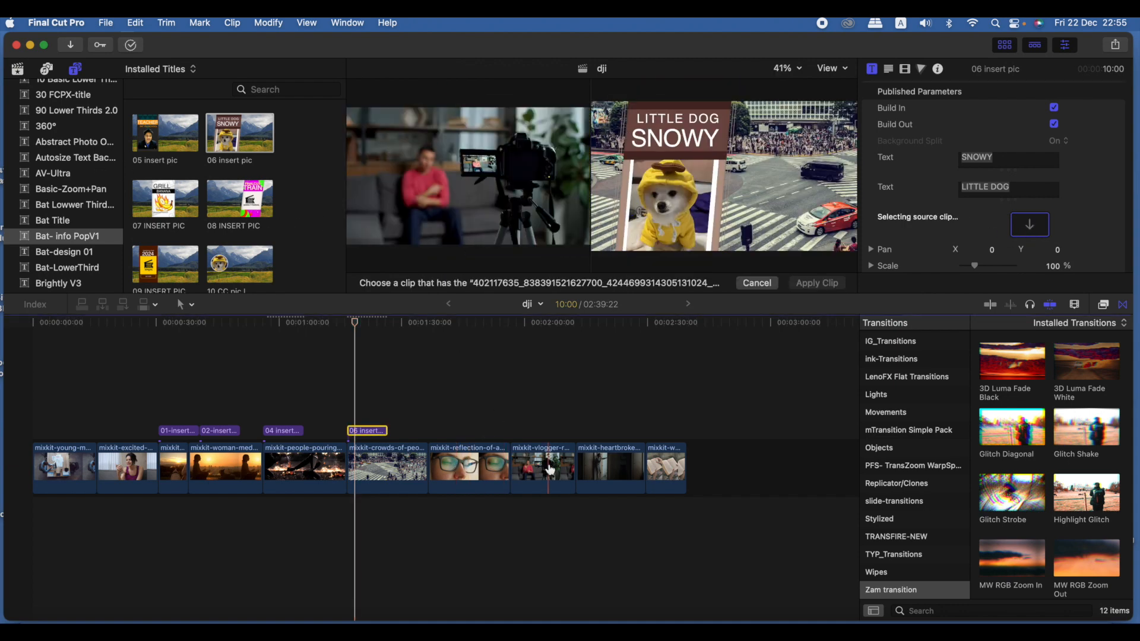
{"action": "left_click", "coordinate": [132, 466]}
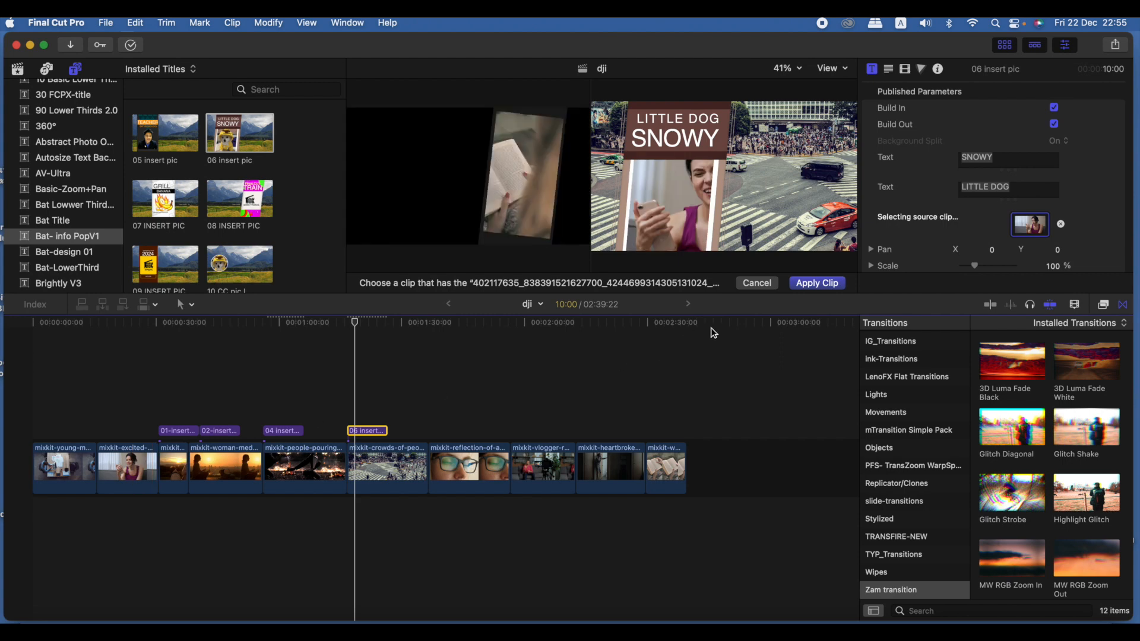
{"action": "left_click", "coordinate": [807, 284]}
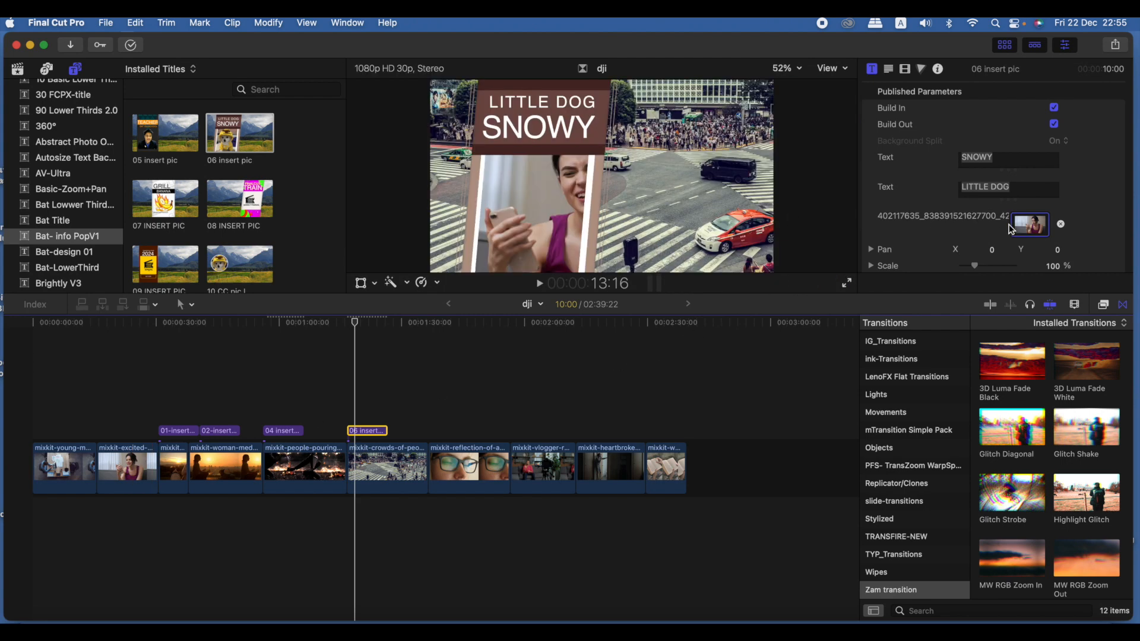
Place the 01-Pop-slidex title above the start of the heartbroken woman clip and play its slide-in animation.
{"action": "scroll", "coordinate": [972, 250], "scroll_direction": "down", "scroll_amount": 4}
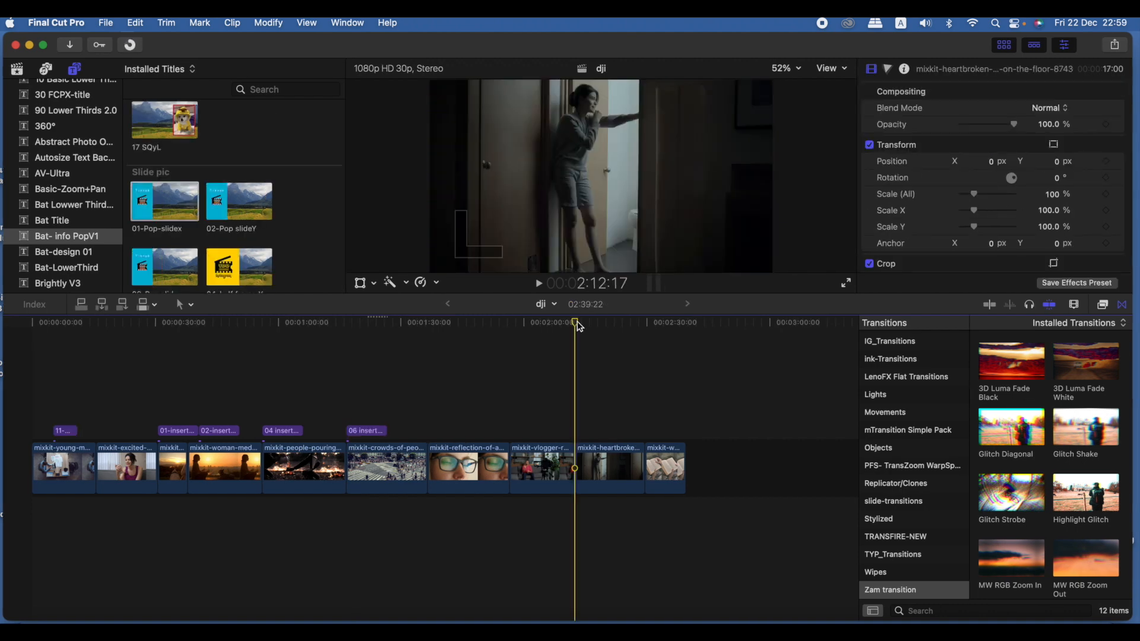
{"action": "left_click_drag", "start_coordinate": [176, 216], "coordinate": [579, 420]}
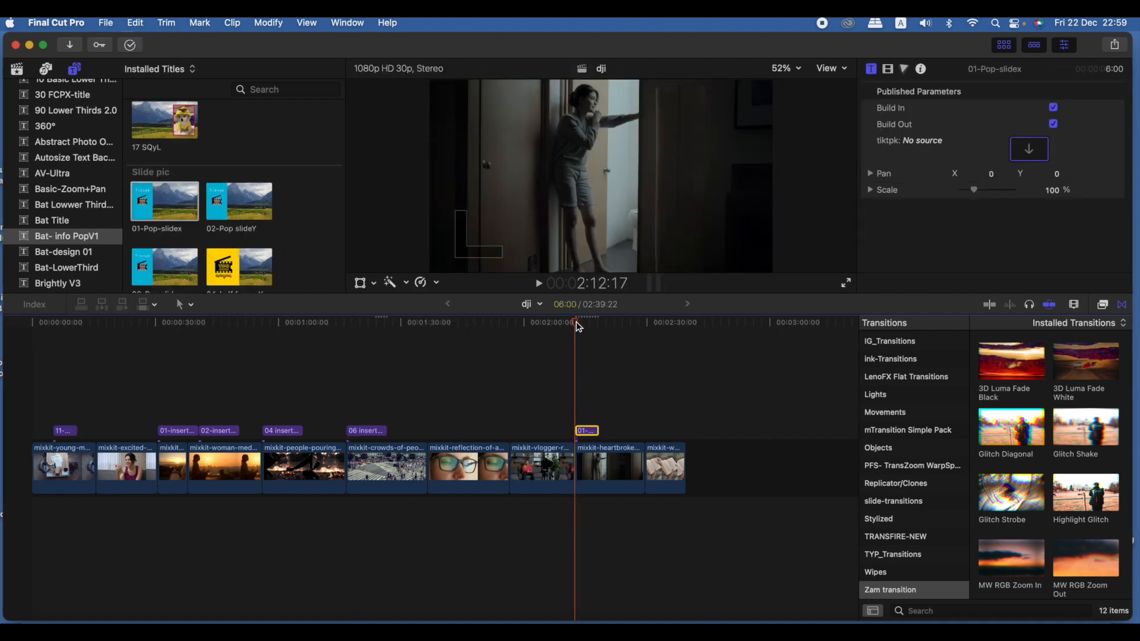
{"action": "key", "text": "space"}
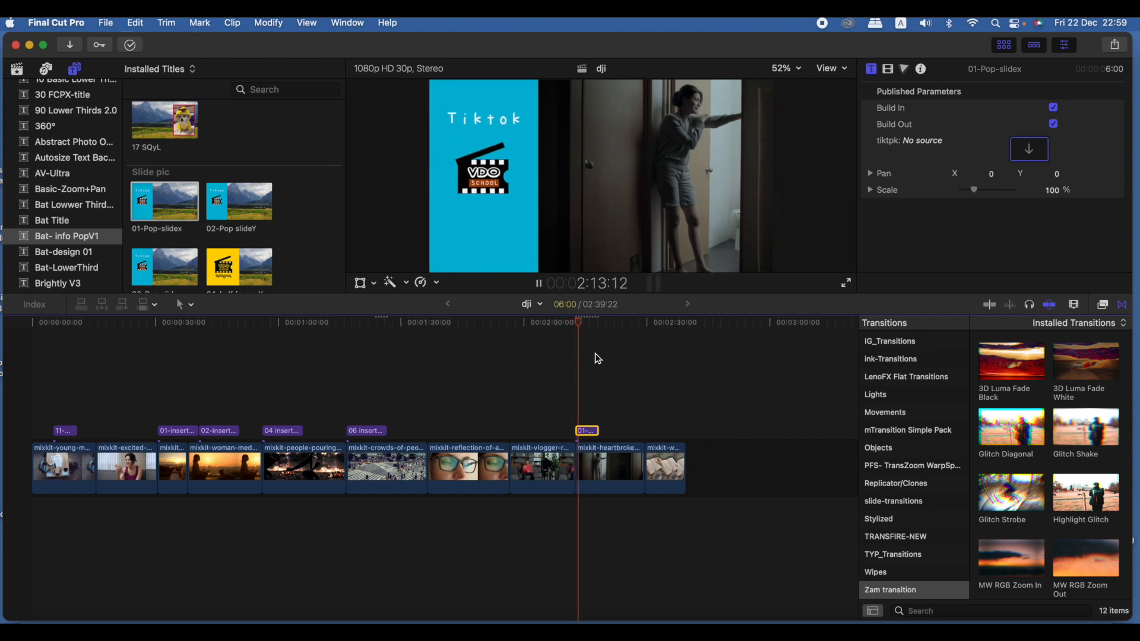
{"action": "key", "text": "space"}
Fill the 01-Pop-slidex title's tiktpk drop zone with the eyeglasses reflection clip and play the title from its start.
{"action": "left_click", "coordinate": [1029, 150]}
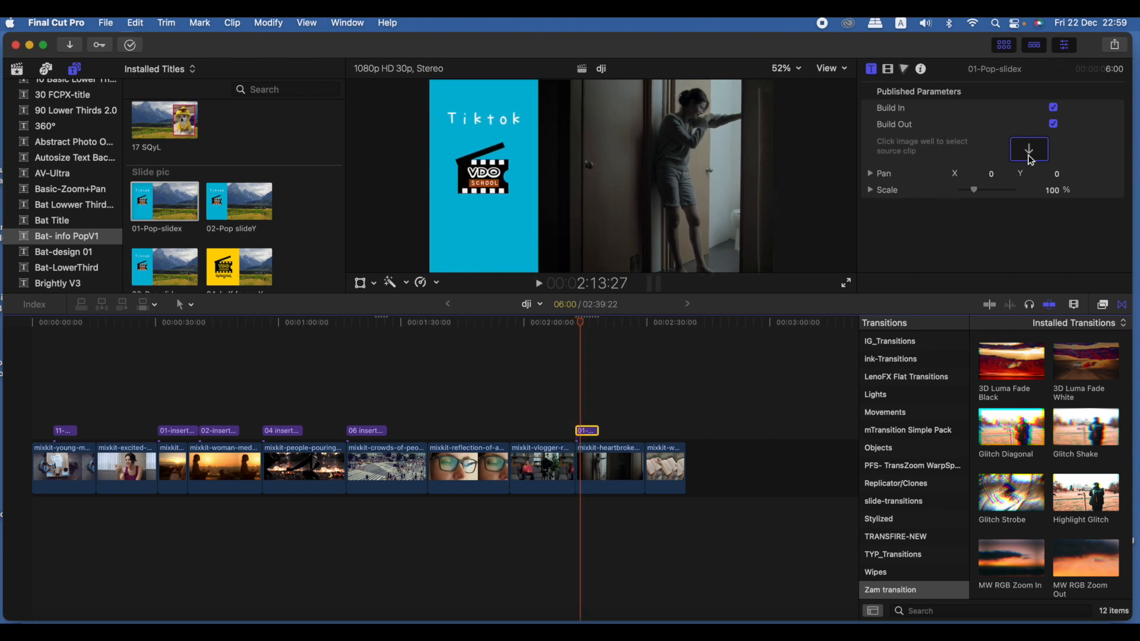
{"action": "left_click", "coordinate": [469, 466]}
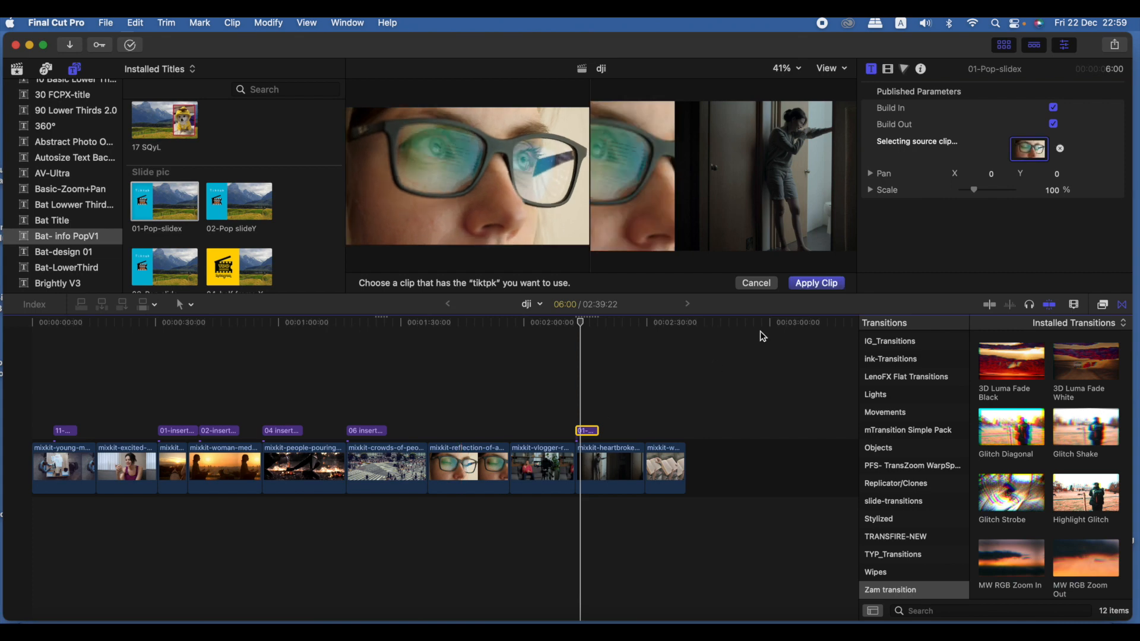
{"action": "left_click", "coordinate": [816, 283]}
{"action": "left_click", "coordinate": [575, 326]}
{"action": "key", "text": "space"}
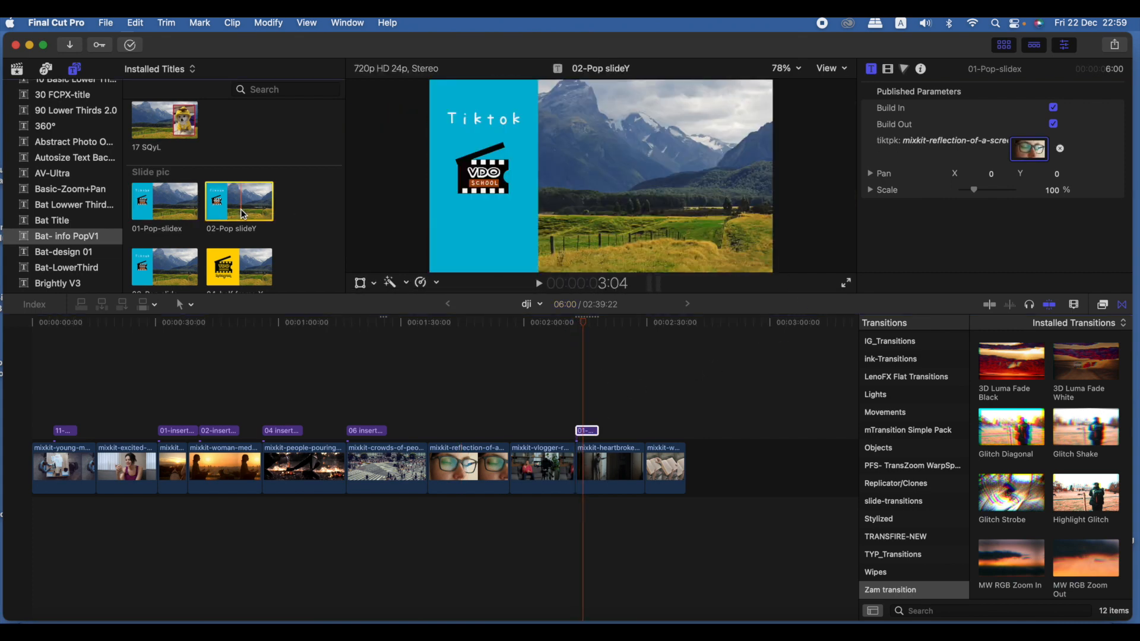
Place the 02-Pop slideY title above the start of the vlogger clip and fill its tiktpk drop zone with the book-reading clip, playing the result.
{"action": "left_click_drag", "start_coordinate": [241, 205], "coordinate": [524, 422]}
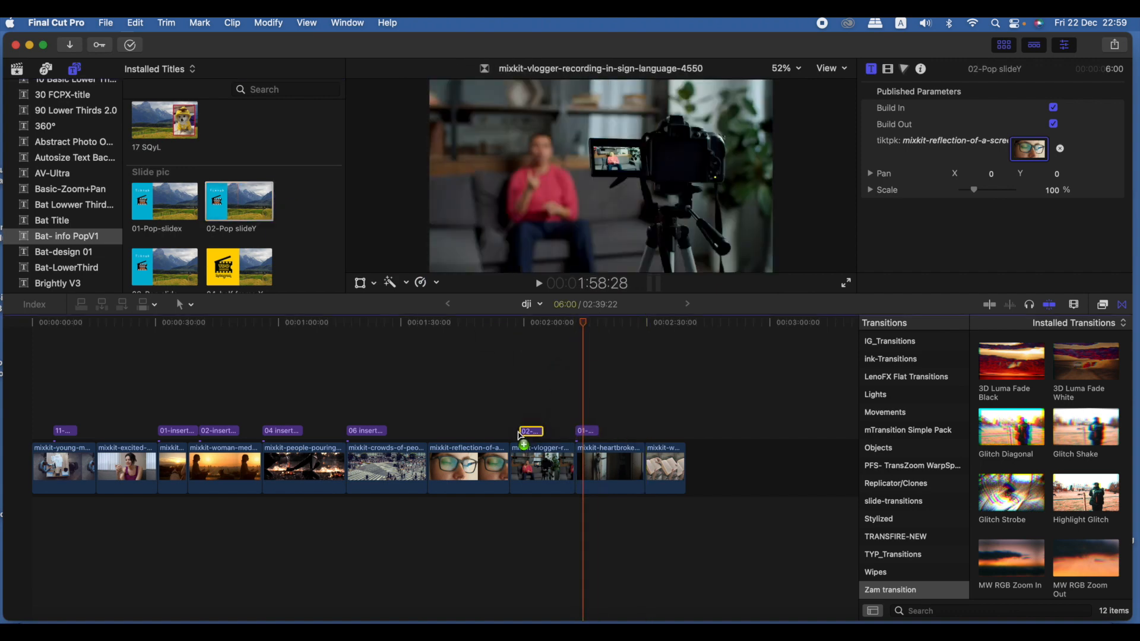
{"action": "left_click", "coordinate": [524, 324]}
{"action": "left_click", "coordinate": [1028, 153]}
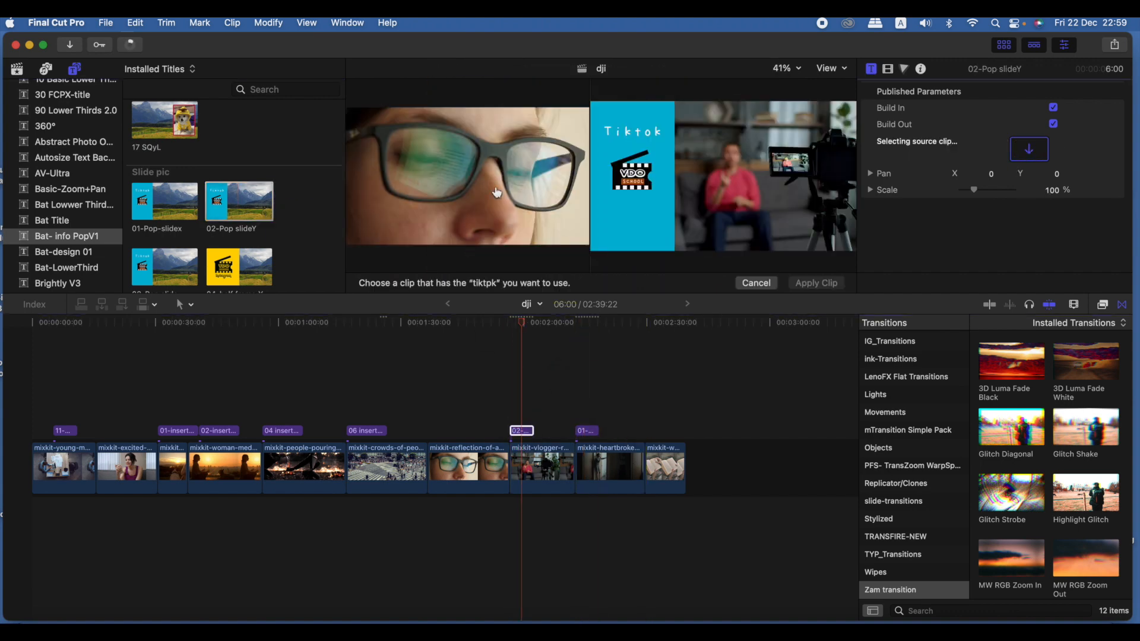
{"action": "left_click", "coordinate": [664, 469]}
{"action": "left_click", "coordinate": [816, 283]}
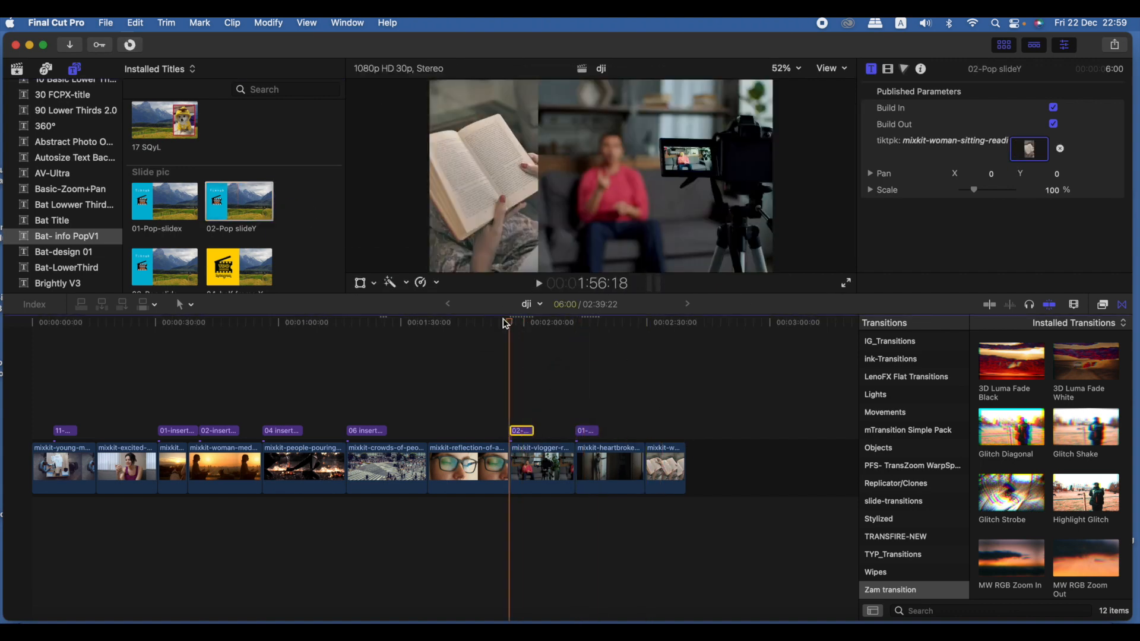
{"action": "key", "text": "space"}
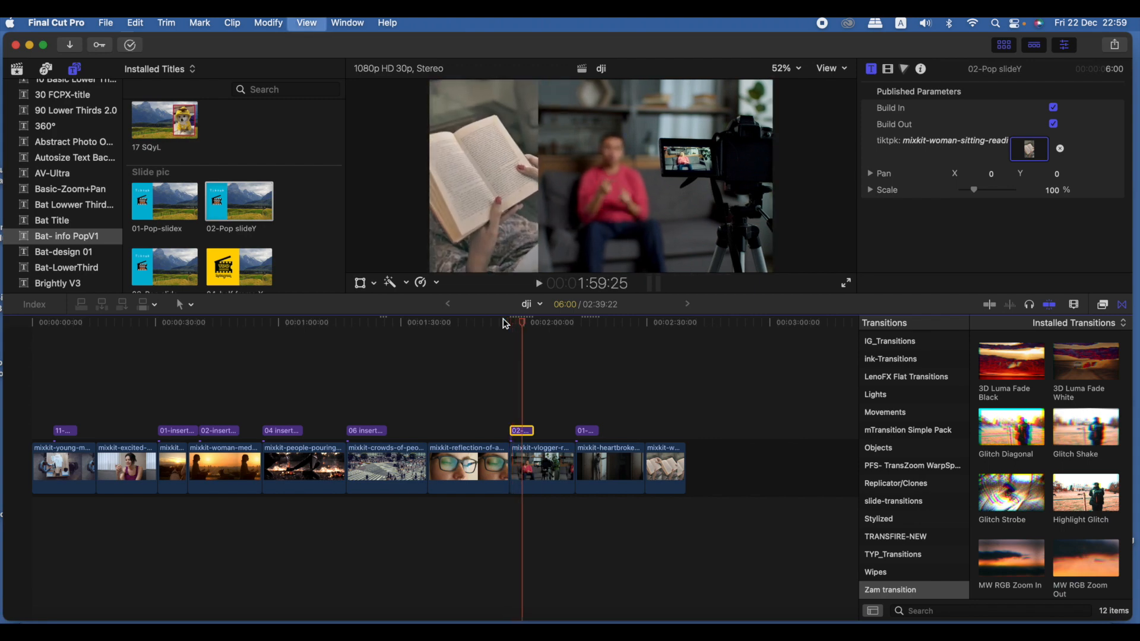
Place the 08-Half frame YR title above the end of the crowd crossing clip and play it from its start.
{"action": "scroll", "coordinate": [237, 195], "scroll_direction": "down", "scroll_amount": 5}
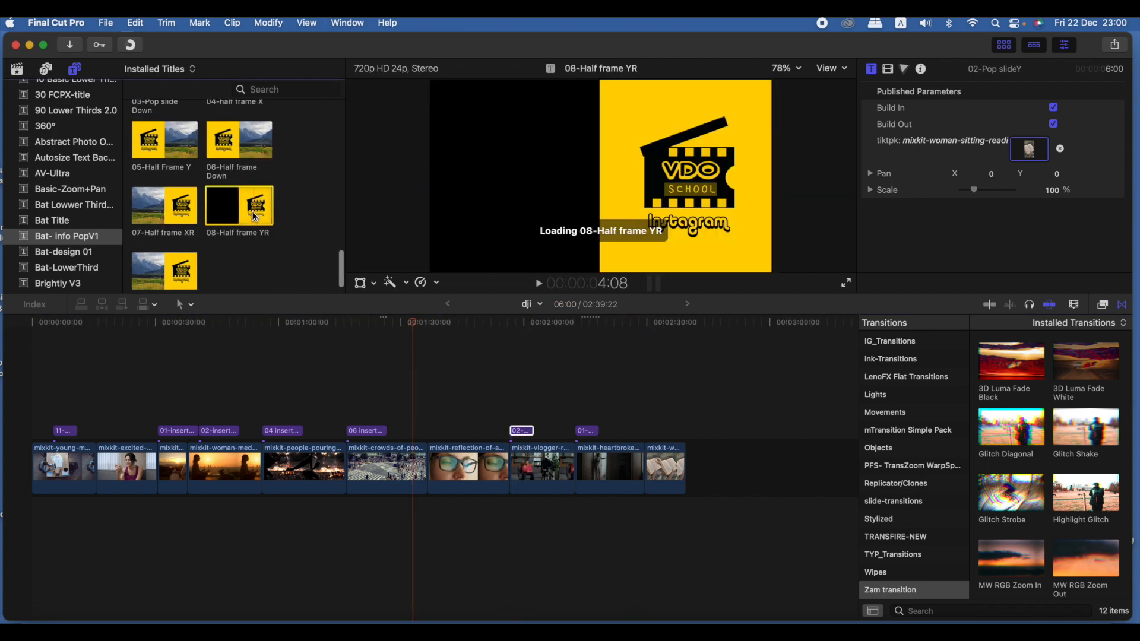
{"action": "left_click_drag", "start_coordinate": [239, 205], "coordinate": [414, 426]}
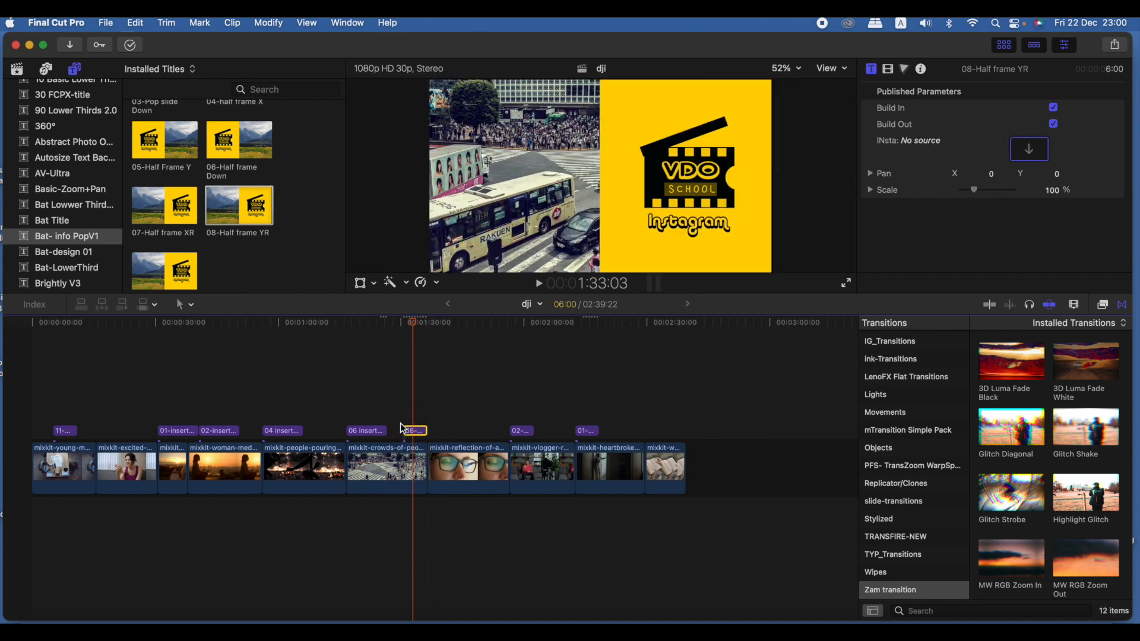
{"action": "left_click", "coordinate": [403, 326]}
{"action": "key", "text": "space"}
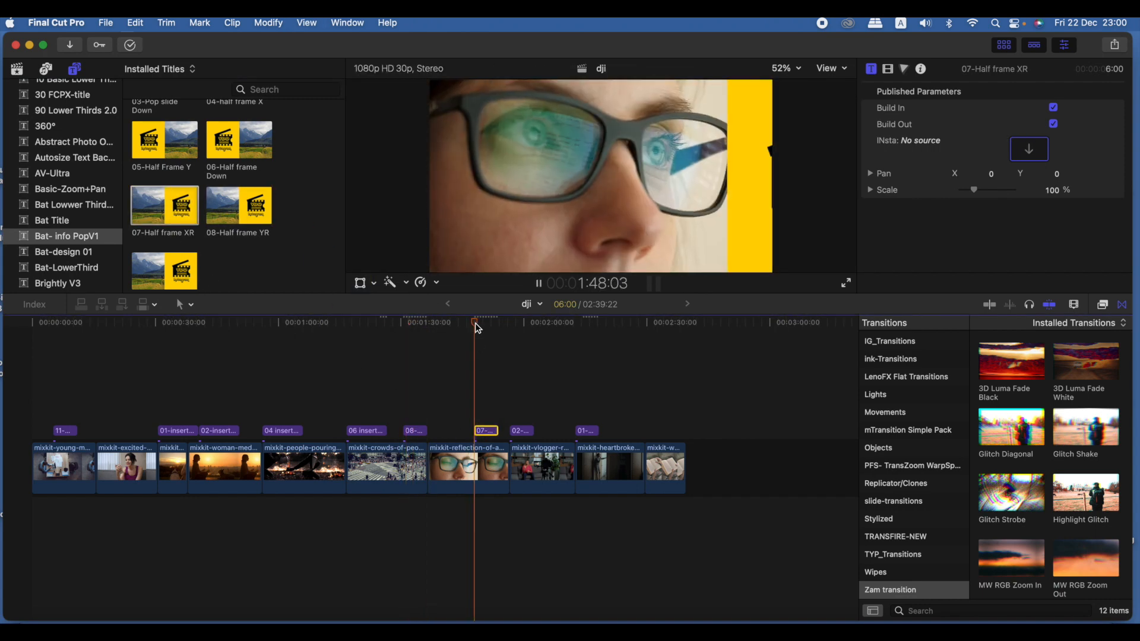
Fill the 07-Half frame XR title's INsta drop zone with the formal-dressed office people clip and play the title.
{"action": "left_click", "coordinate": [1031, 152]}
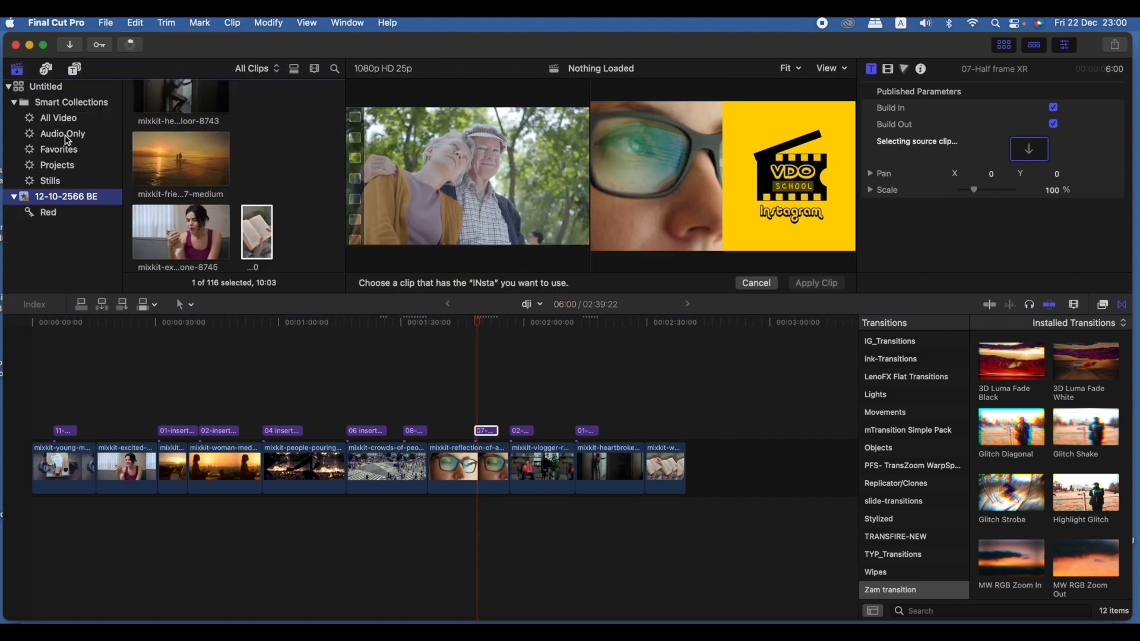
{"action": "scroll", "coordinate": [185, 205], "scroll_direction": "down", "scroll_amount": 3}
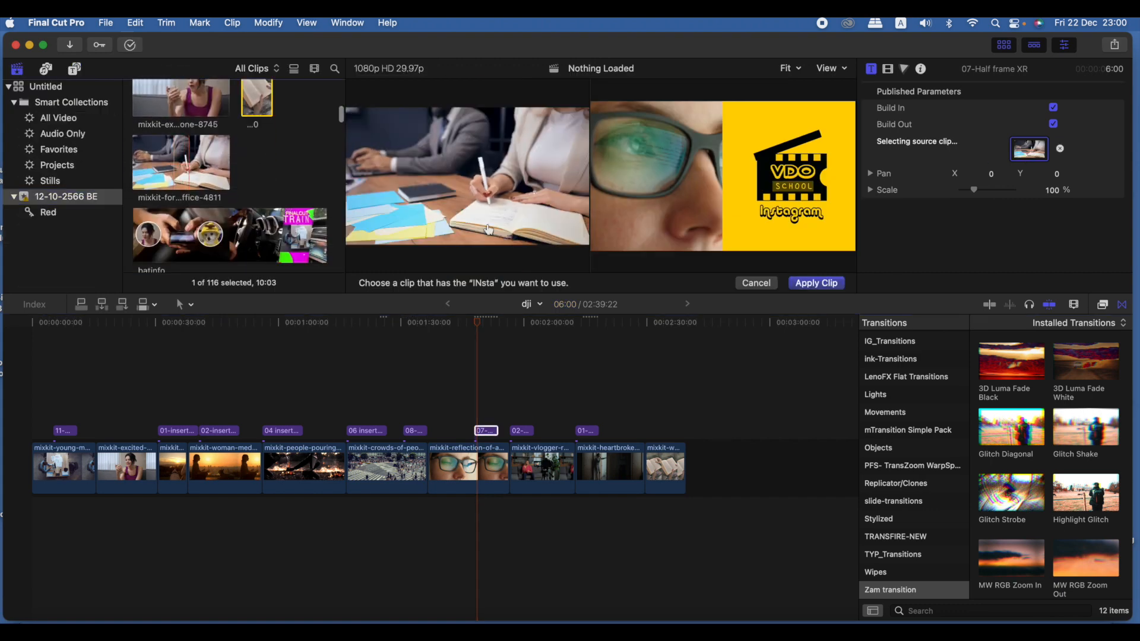
{"action": "left_click", "coordinate": [818, 283]}
{"action": "key", "text": "space"}
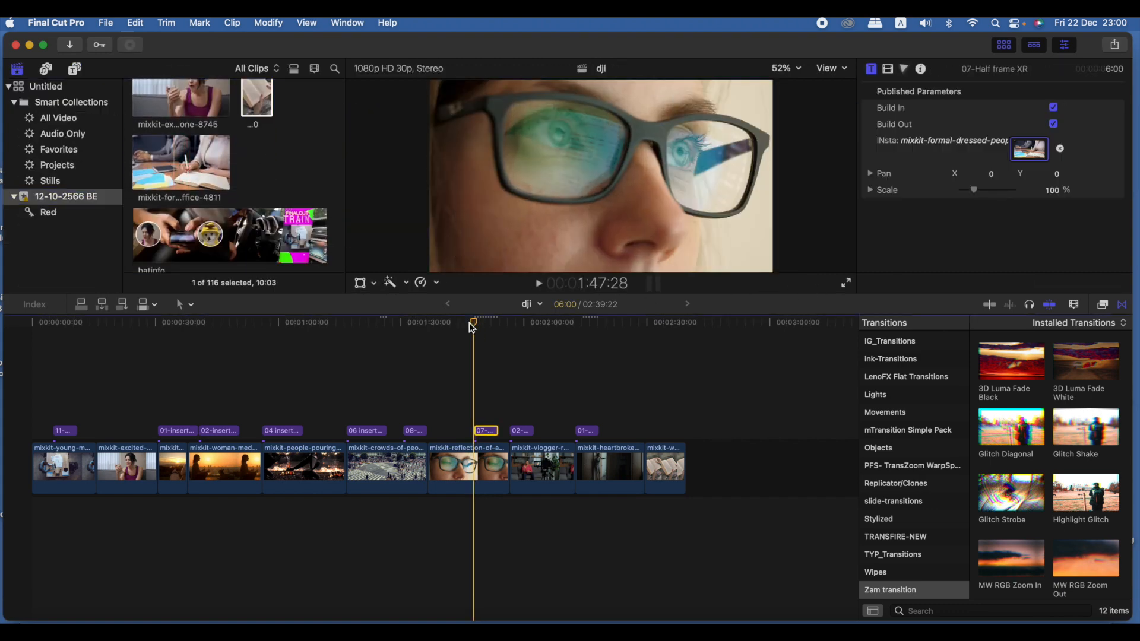